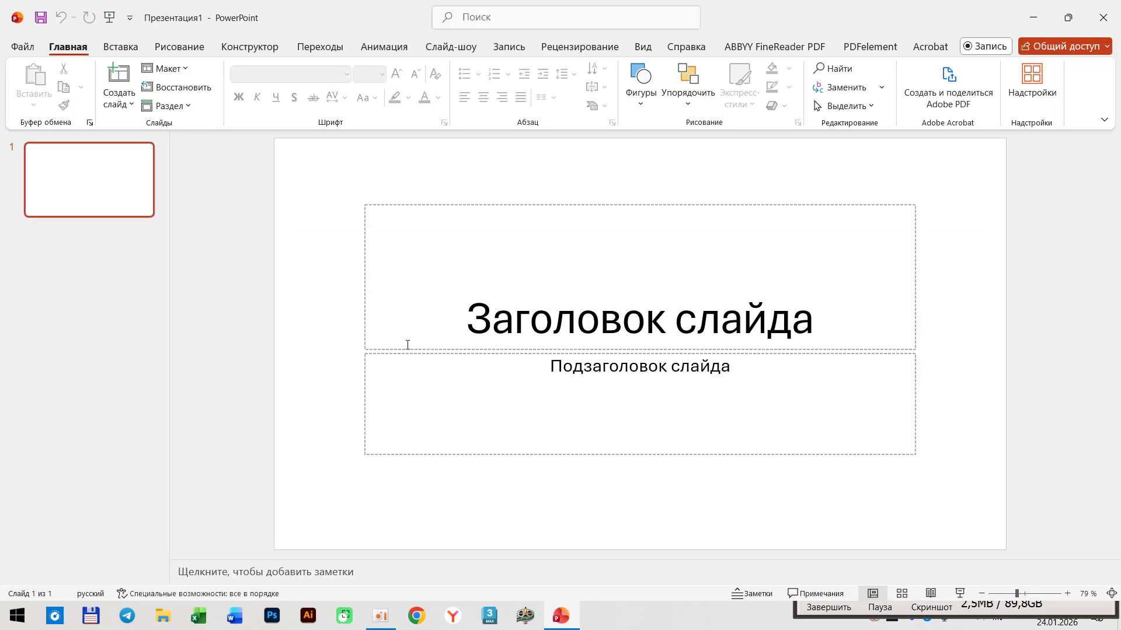
Insert the green Gumbaz Luxury Hotel picture from the "power point dars" folder on drive D into the slide
{"action": "left_click", "coordinate": [126, 51]}
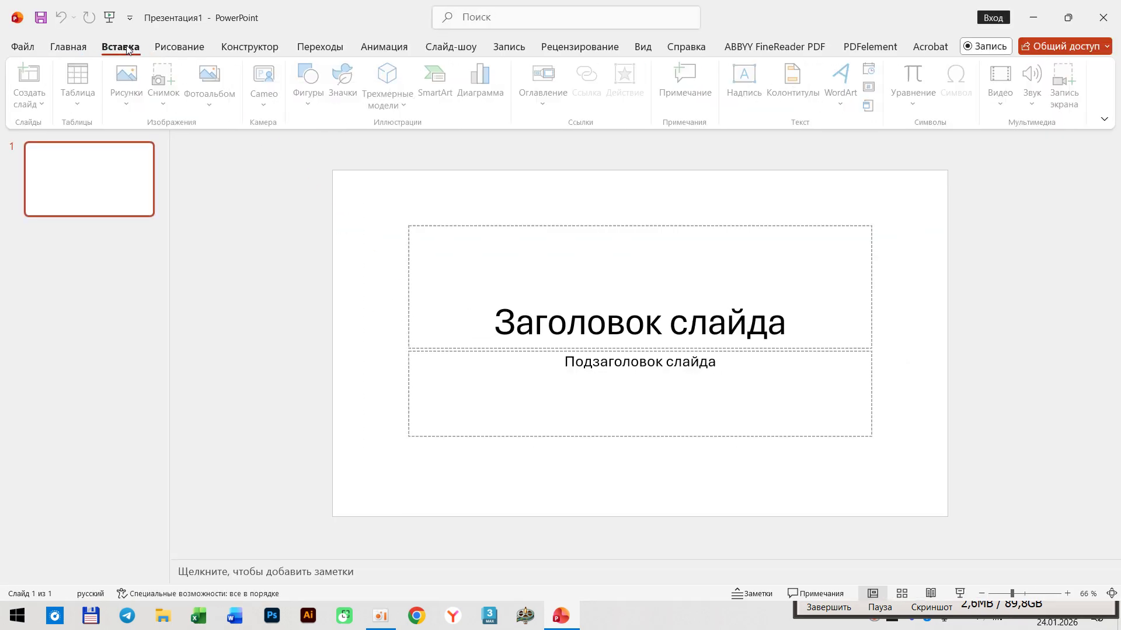
{"action": "left_click", "coordinate": [132, 97]}
{"action": "left_click", "coordinate": [154, 149]}
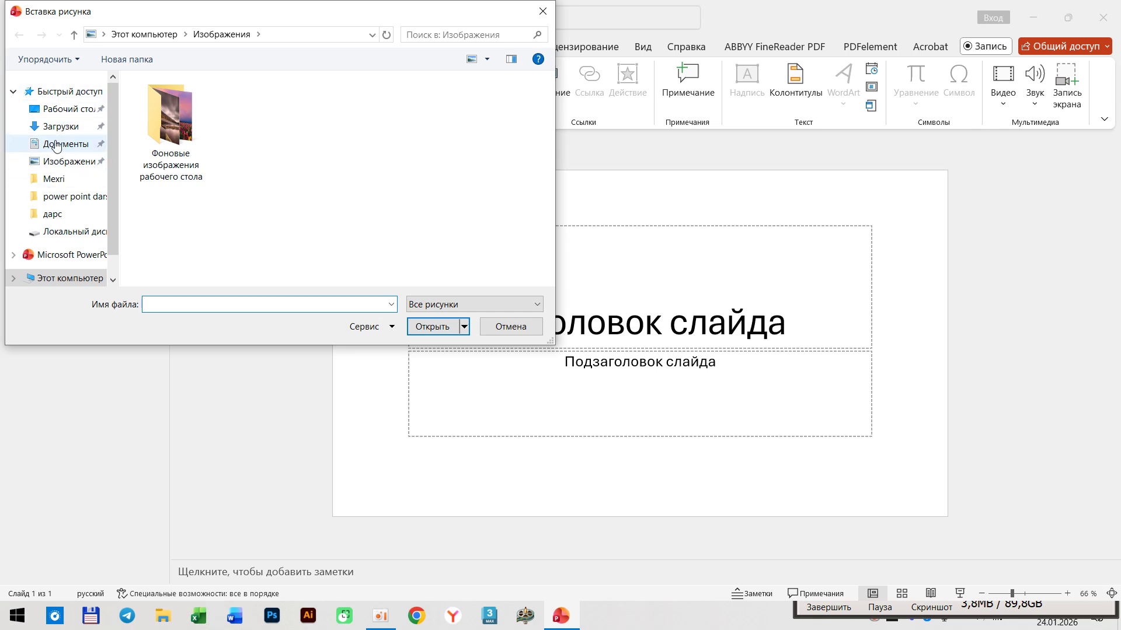
{"action": "left_click", "coordinate": [57, 109]}
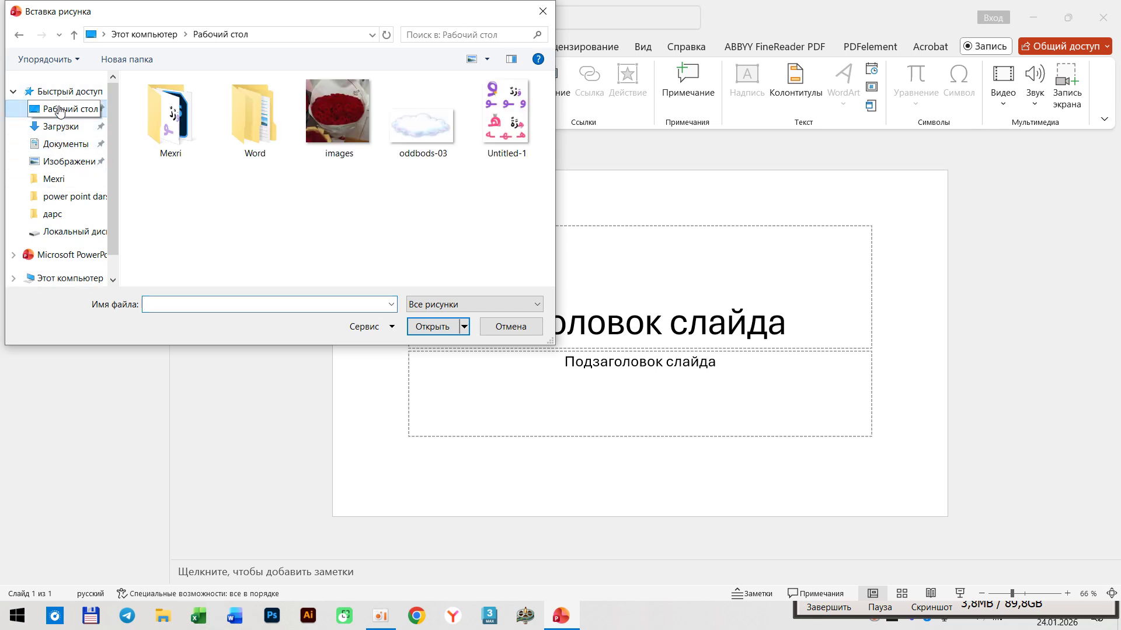
{"action": "left_click", "coordinate": [58, 237]}
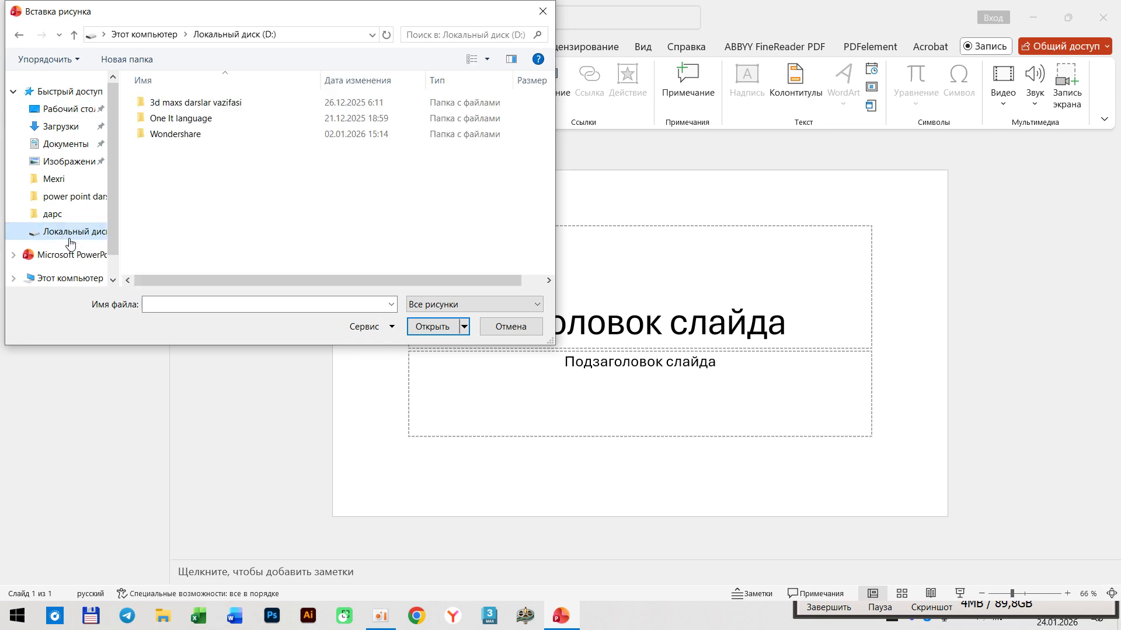
{"action": "double_click", "coordinate": [187, 120]}
{"action": "double_click", "coordinate": [178, 106]}
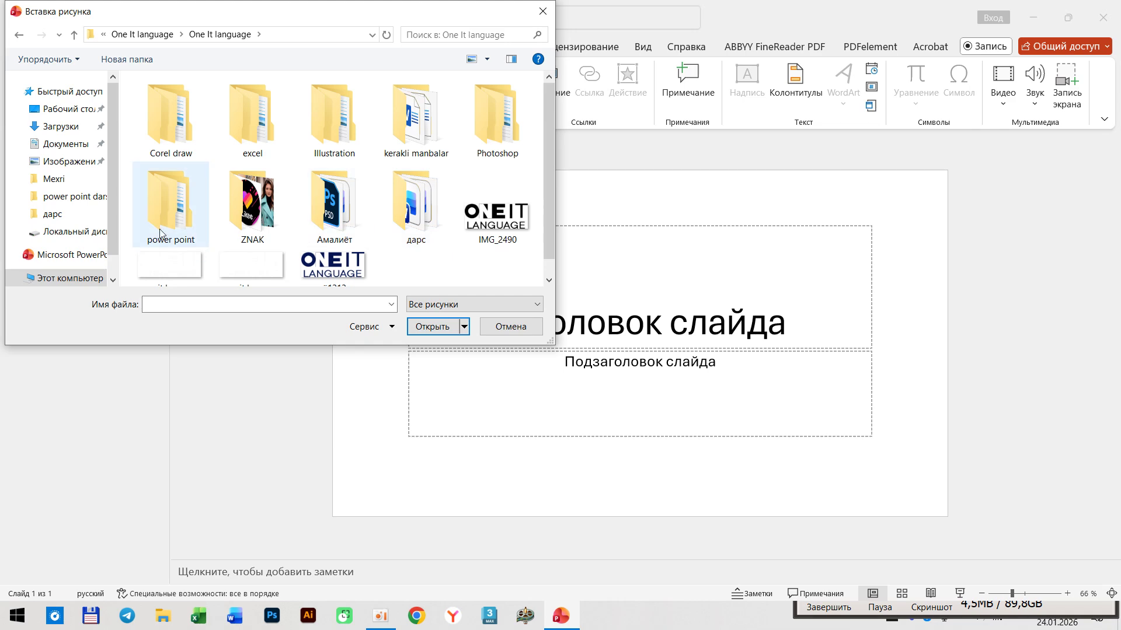
{"action": "double_click", "coordinate": [169, 201]}
{"action": "left_click", "coordinate": [188, 108]}
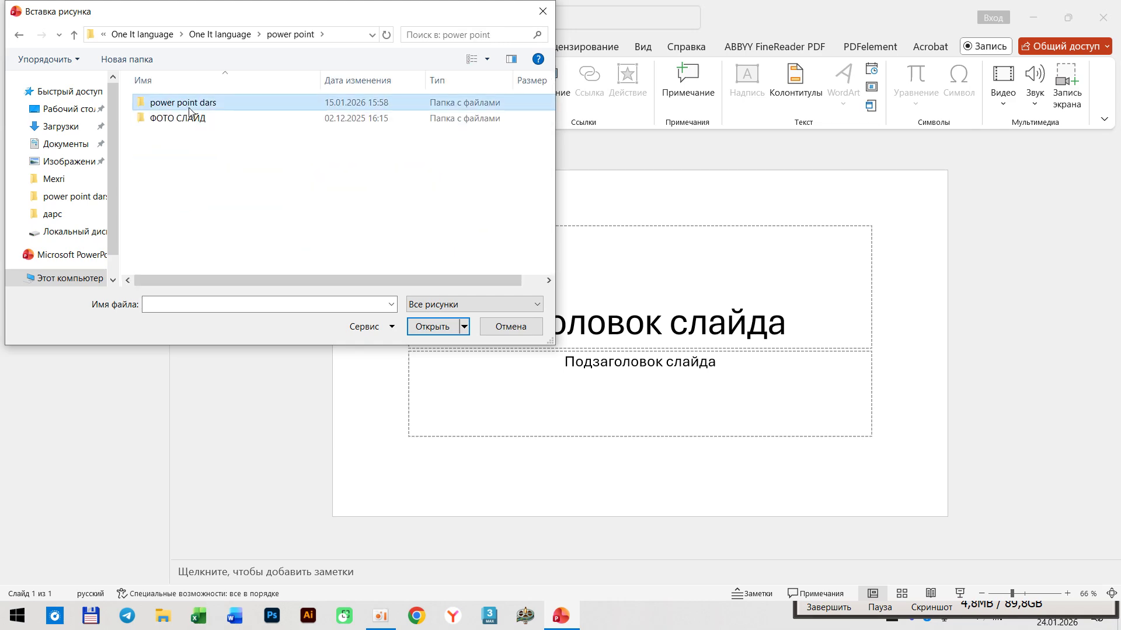
{"action": "double_click", "coordinate": [192, 106]}
{"action": "double_click", "coordinate": [350, 271]}
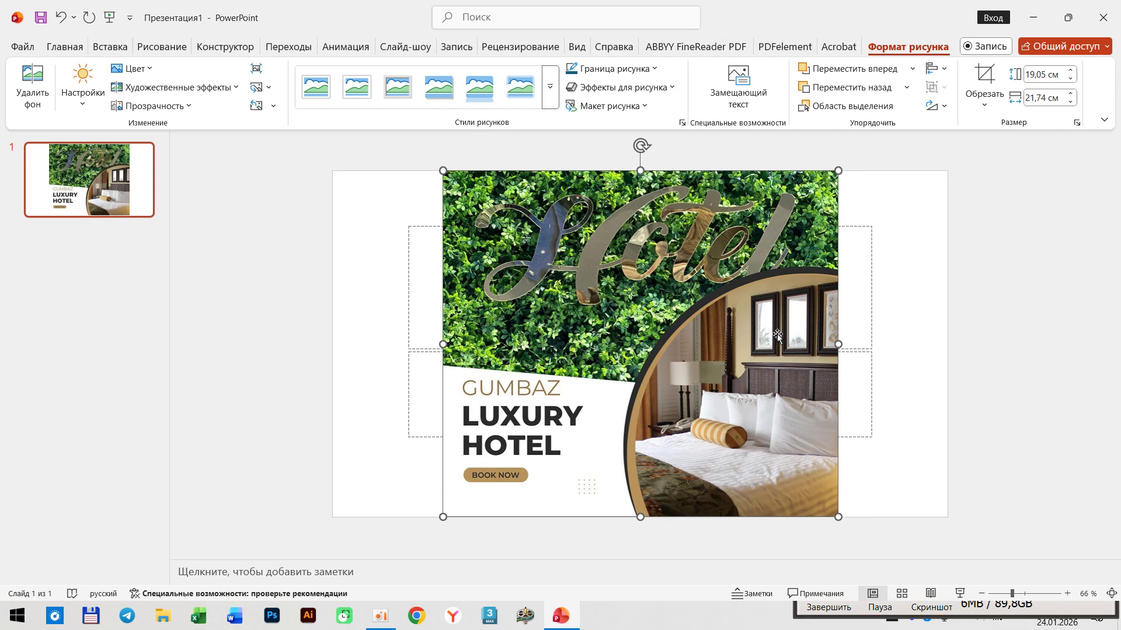
Copy the inserted hotel picture's width value from its size settings
{"action": "left_click", "coordinate": [1010, 315]}
{"action": "scroll", "coordinate": [815, 367], "scroll_direction": "down", "scroll_amount": 2}
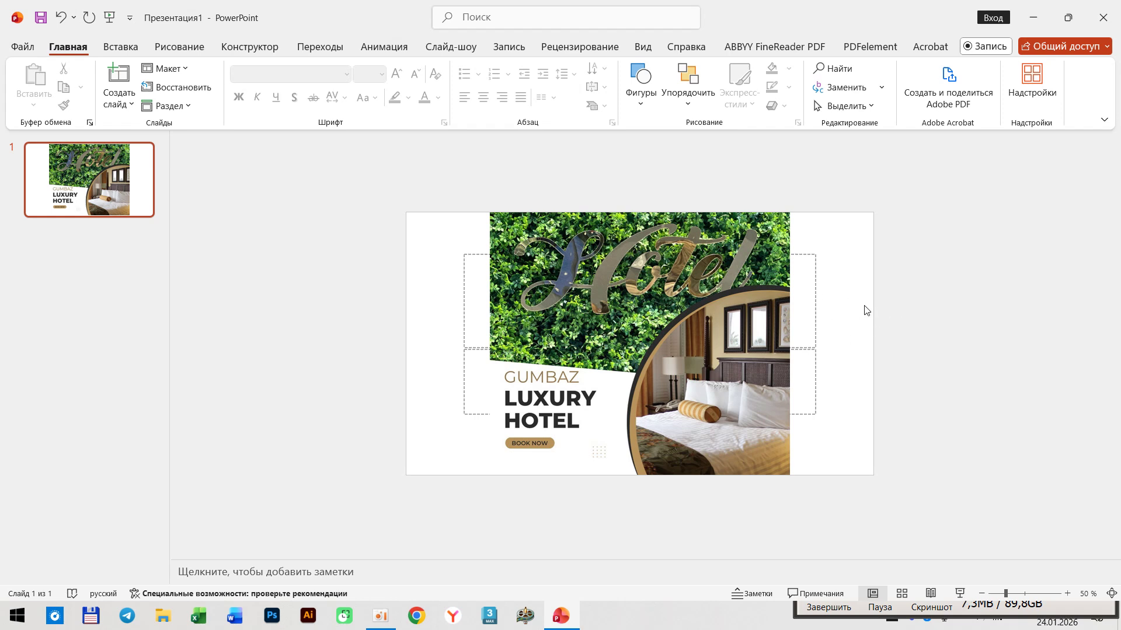
{"action": "left_click", "coordinate": [722, 304]}
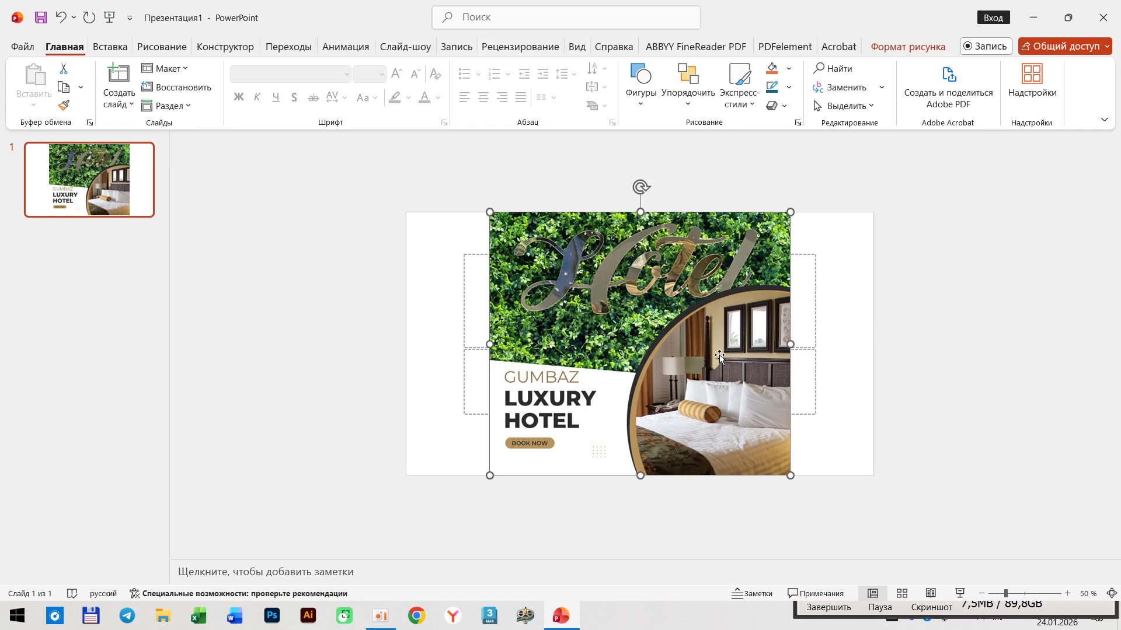
{"action": "left_click", "coordinate": [894, 52]}
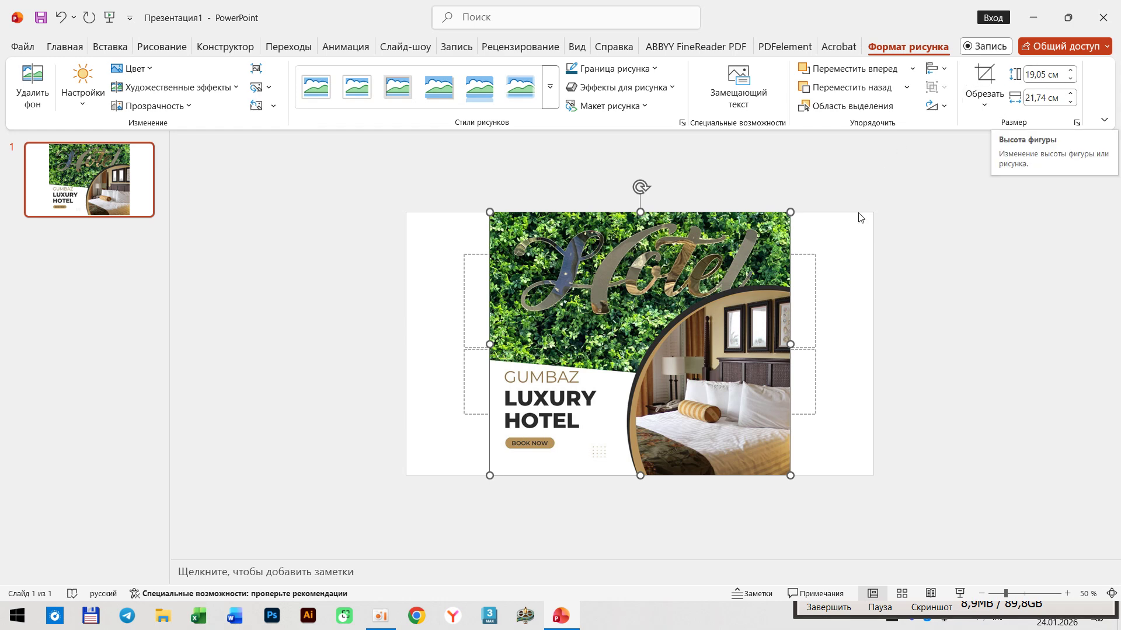
{"action": "left_click", "coordinate": [826, 268]}
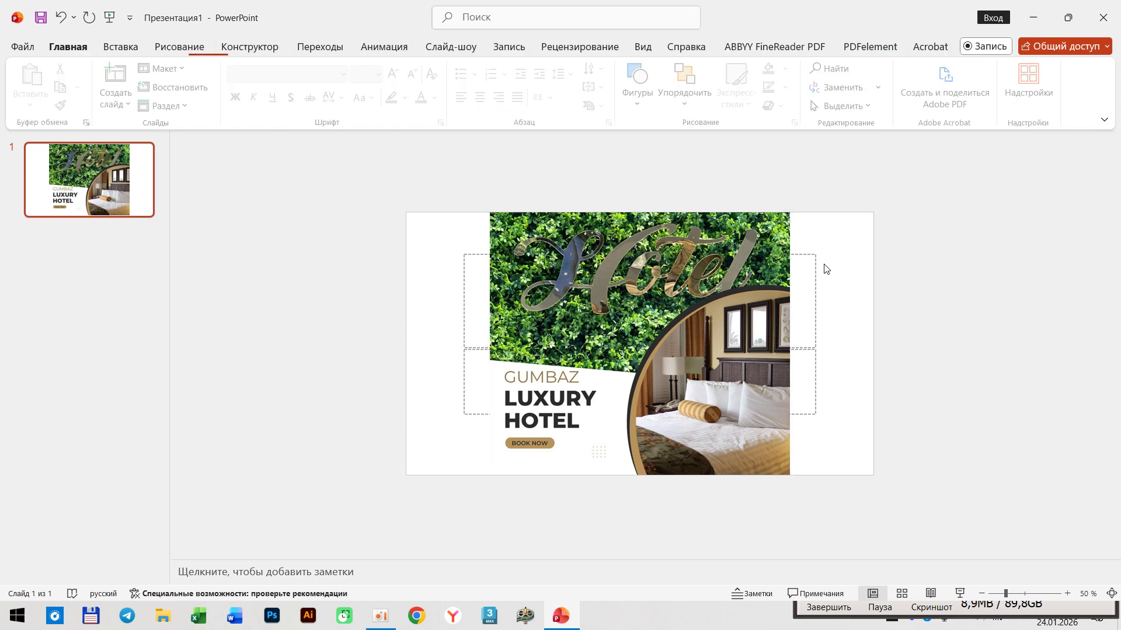
{"action": "left_click", "coordinate": [725, 261]}
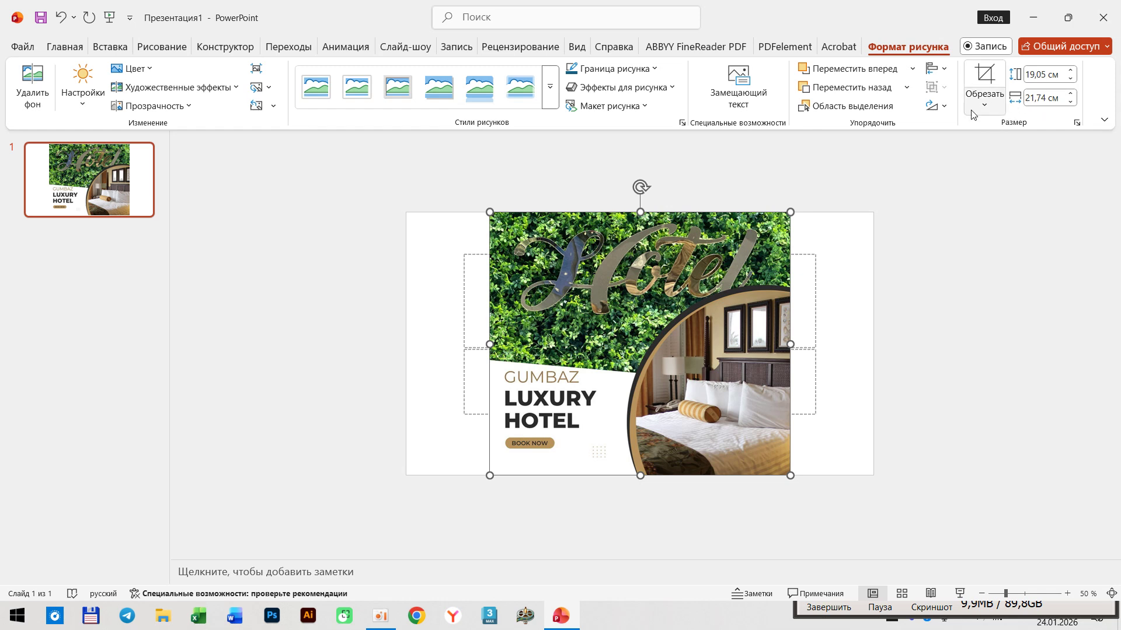
{"action": "left_click", "coordinate": [1039, 98]}
{"action": "key", "text": "ctrl+c"}
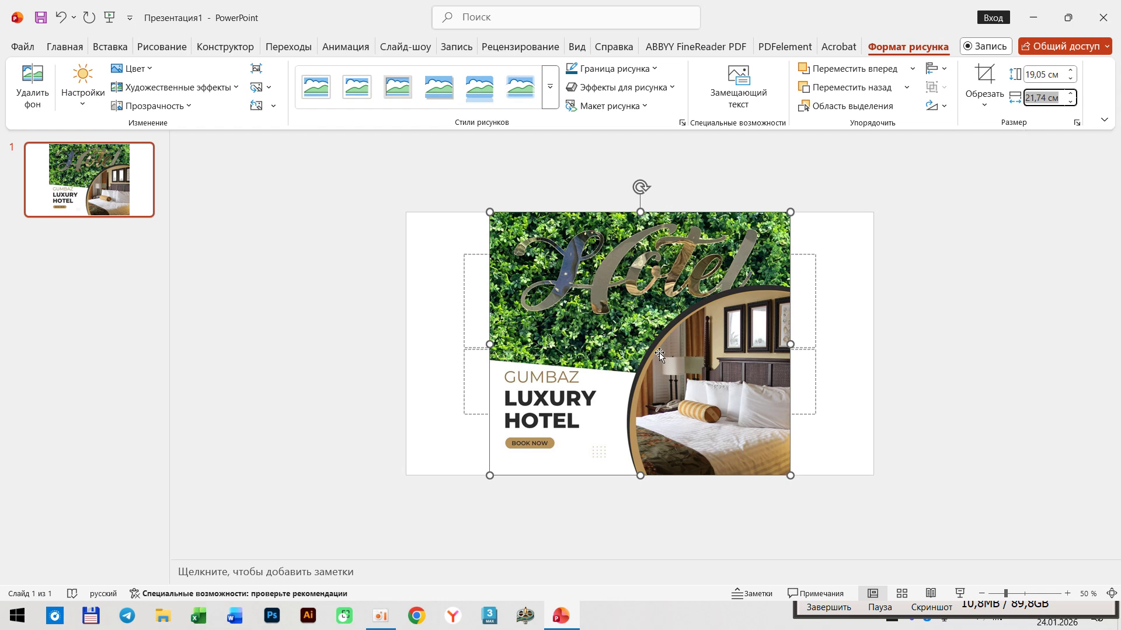
Set a custom slide width of 21,74 cm using the copied value and apply the new slide size
{"action": "left_click", "coordinate": [922, 352]}
{"action": "left_click", "coordinate": [245, 47]}
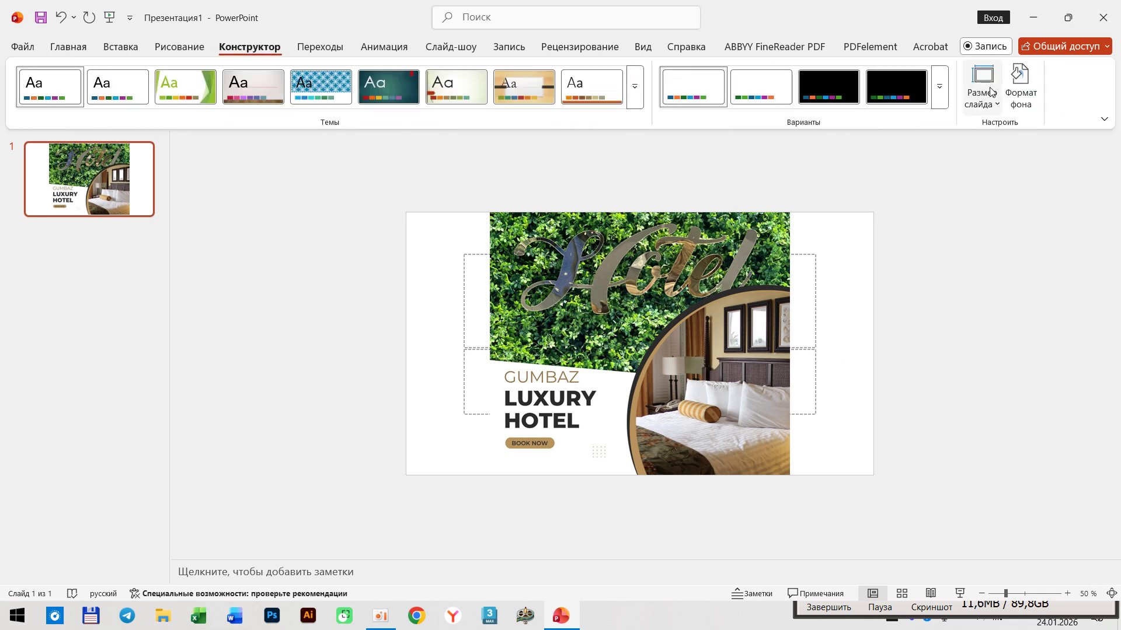
{"action": "left_click", "coordinate": [991, 91]}
{"action": "left_click", "coordinate": [1014, 203]}
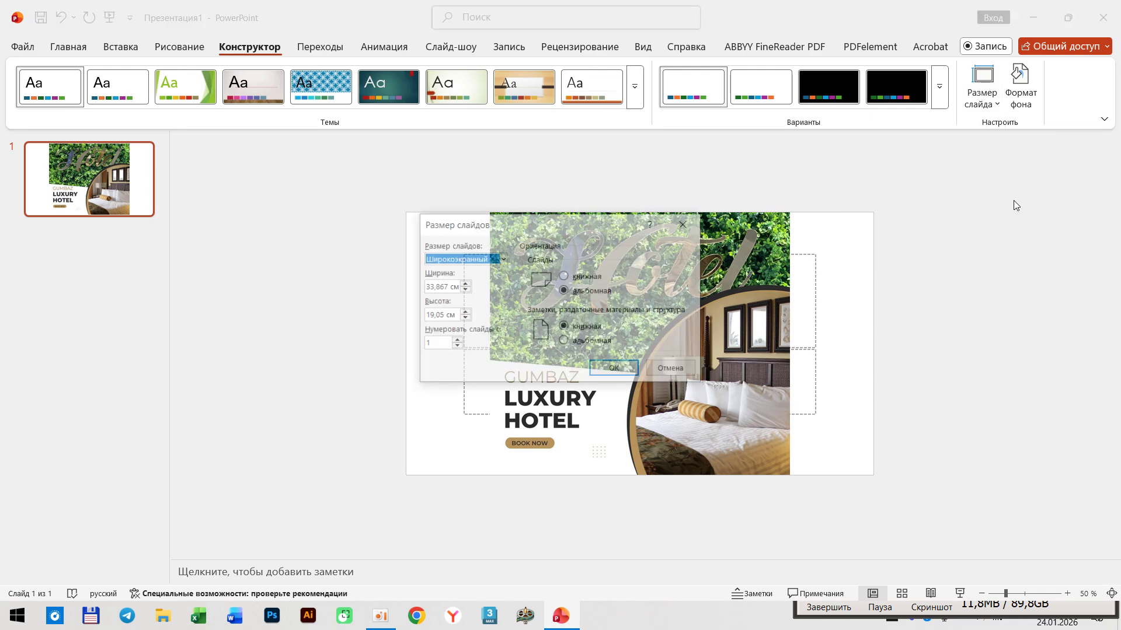
{"action": "left_click", "coordinate": [436, 287]}
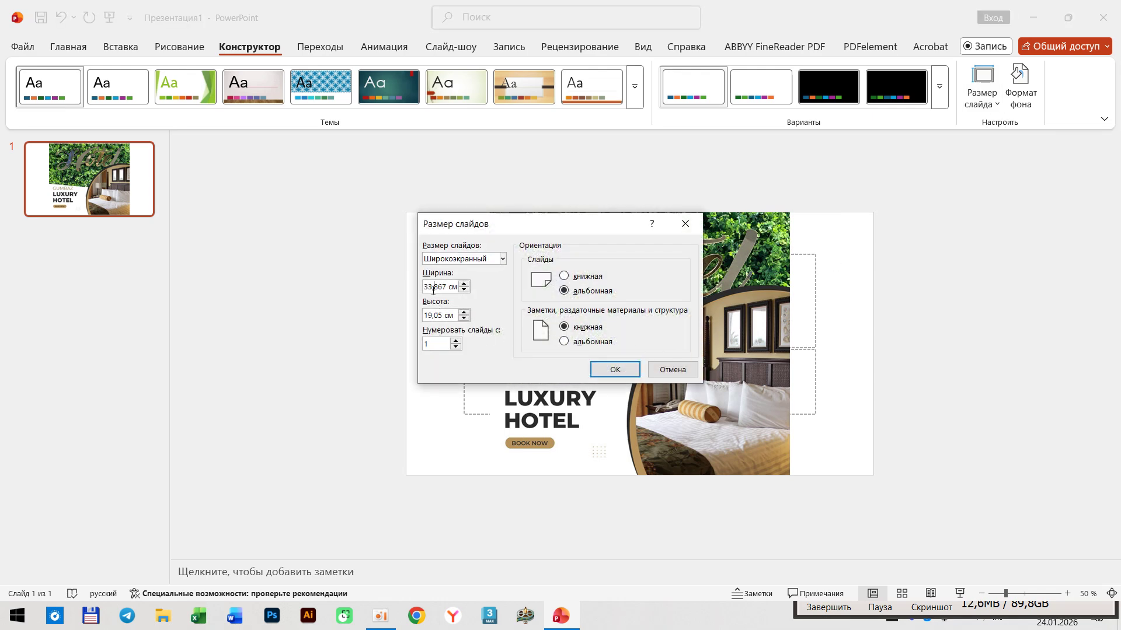
{"action": "key", "text": "ctrl+a"}
{"action": "key", "text": "ctrl+v"}
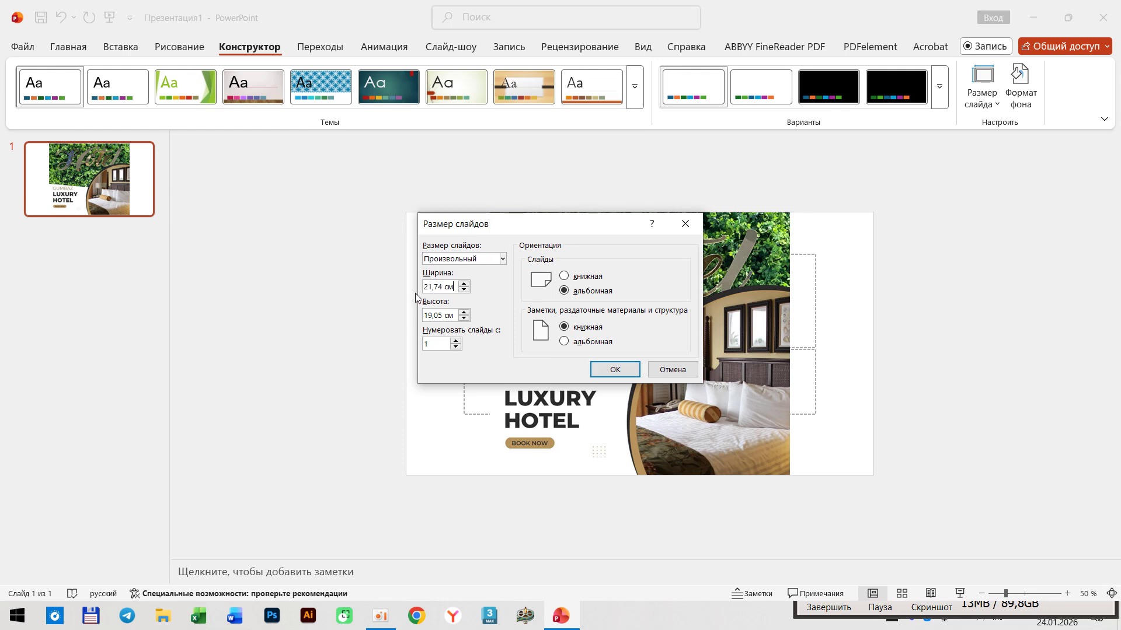
{"action": "left_click", "coordinate": [614, 370]}
{"action": "left_click", "coordinate": [532, 405]}
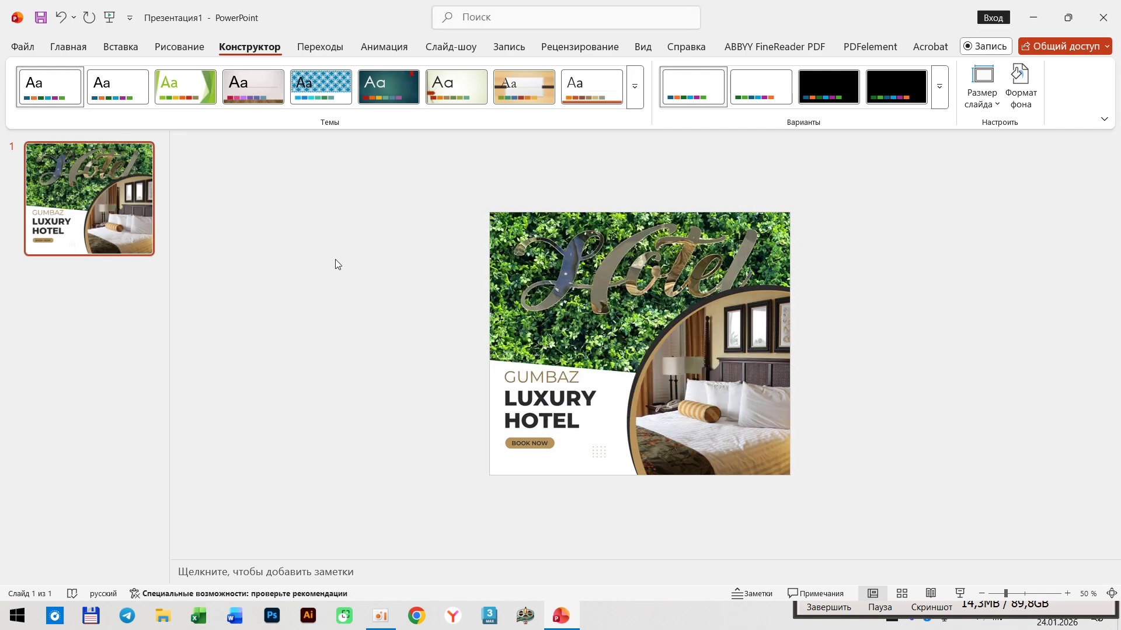
Try moving the hotel picture off the slide, and undo the move
{"action": "left_click_drag", "start_coordinate": [583, 321], "coordinate": [891, 315]}
{"action": "key", "text": "ctrl+z"}
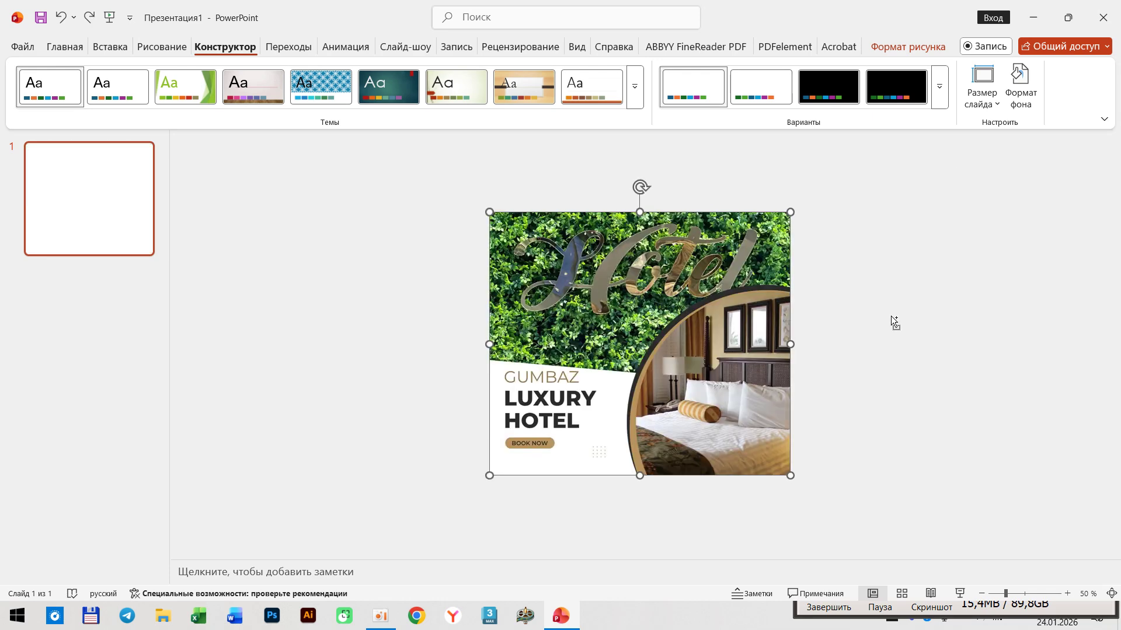
{"action": "left_click", "coordinate": [892, 318]}
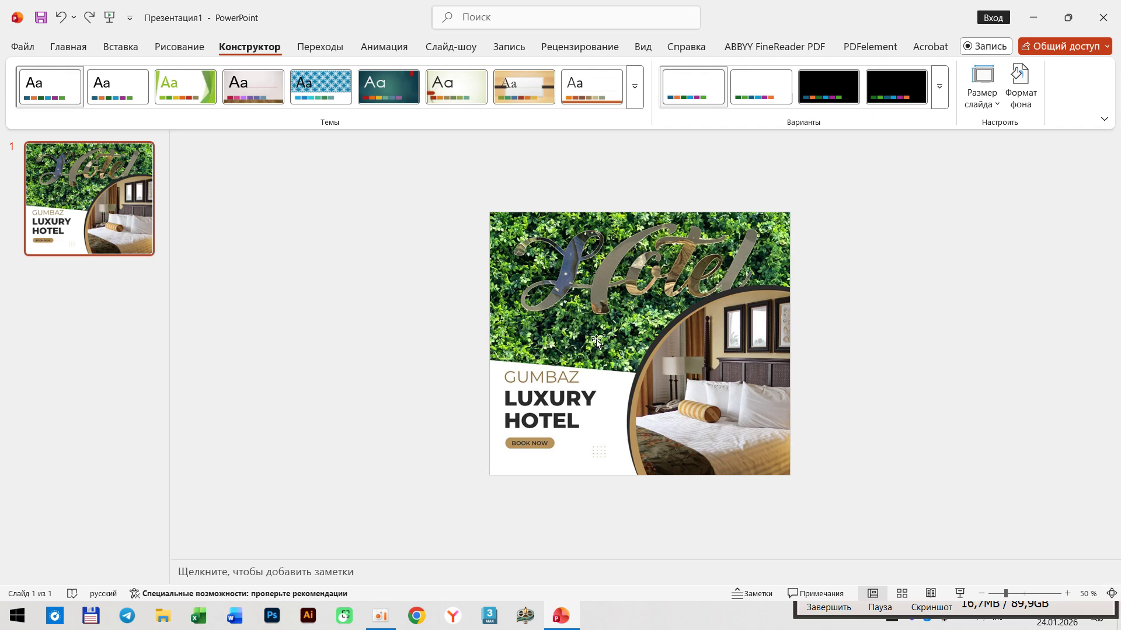
Switch to Chrome and run a Google Lens image search with the hotel picture file IMG_20240103_234254_535
{"action": "left_click", "coordinate": [417, 616]}
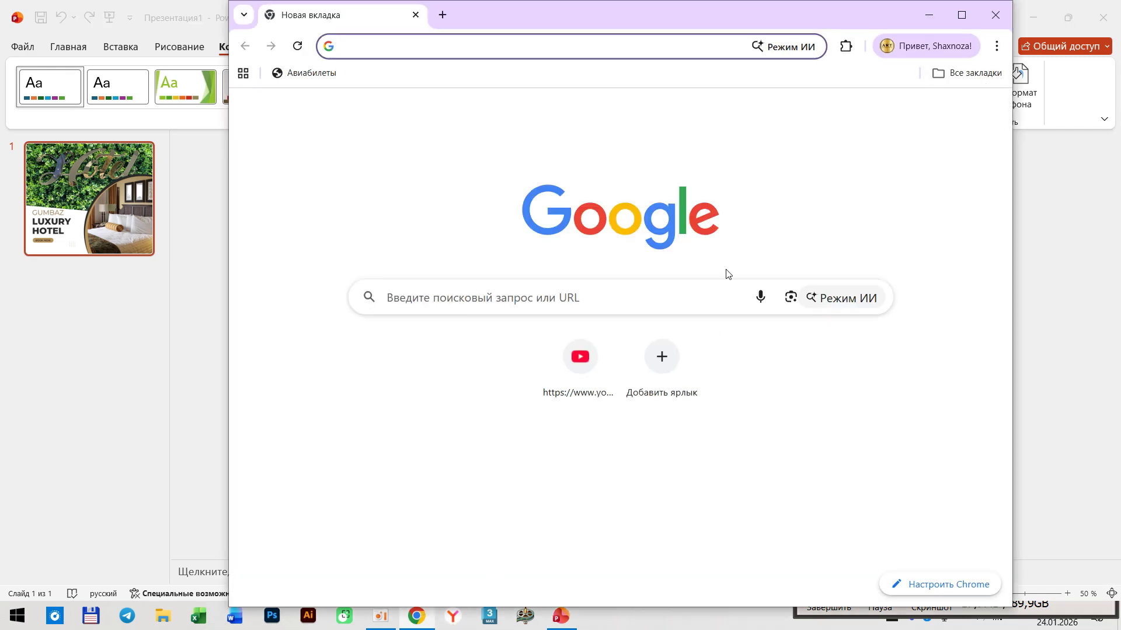
{"action": "left_click", "coordinate": [790, 299]}
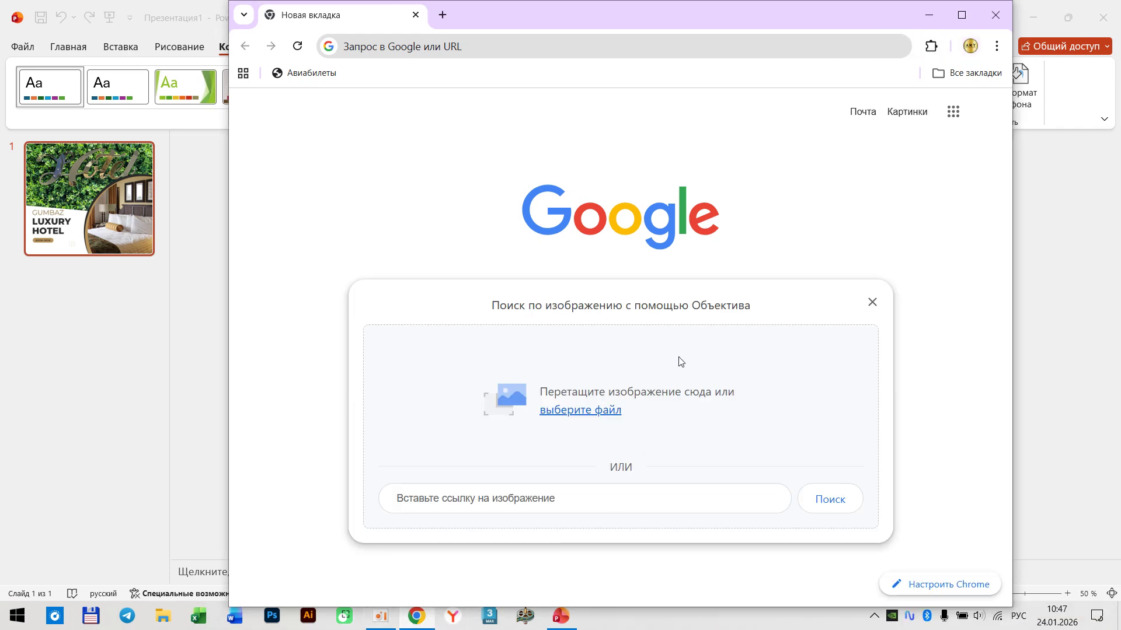
{"action": "left_click", "coordinate": [580, 409]}
{"action": "double_click", "coordinate": [555, 233]}
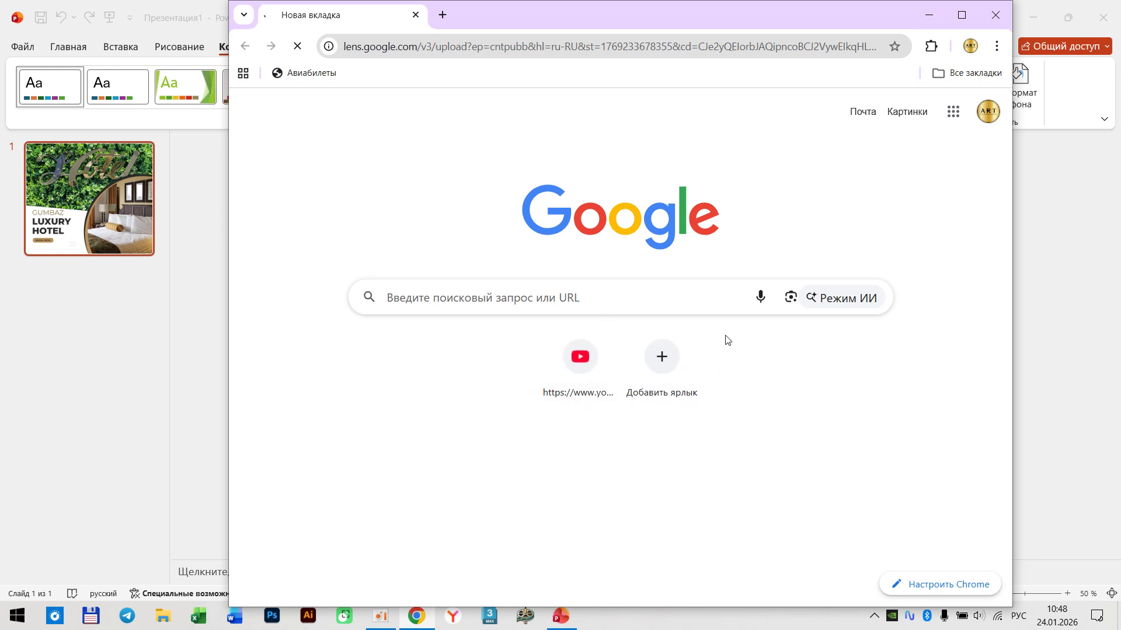
{"action": "left_click", "coordinate": [790, 299]}
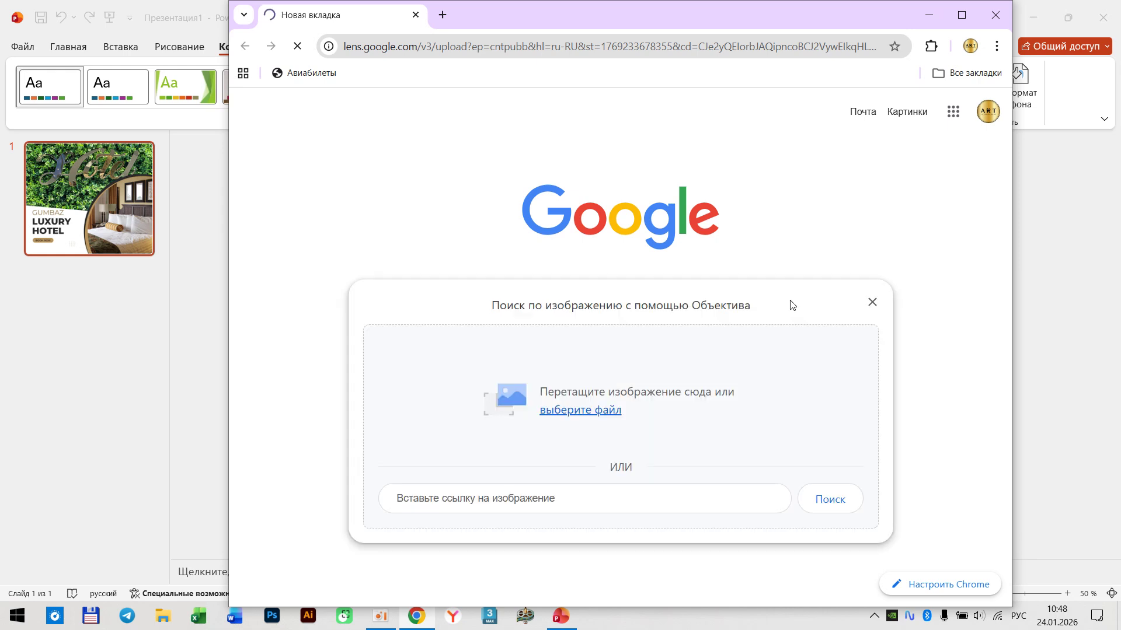
{"action": "left_click", "coordinate": [580, 410]}
{"action": "left_click", "coordinate": [562, 227]}
{"action": "left_click", "coordinate": [664, 325]}
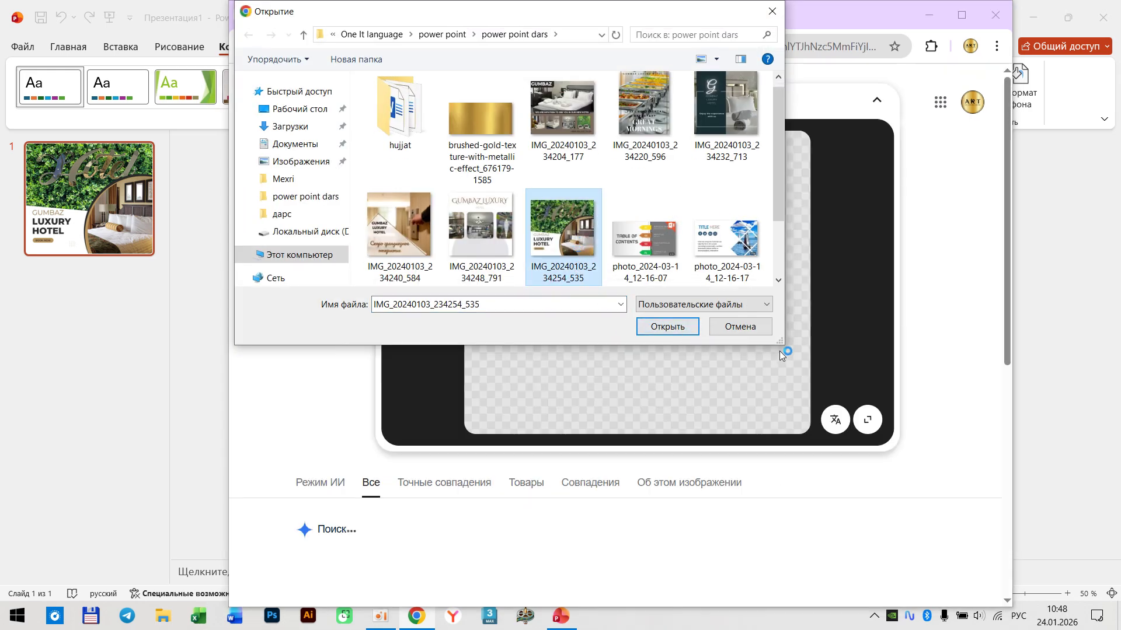
{"action": "left_click", "coordinate": [772, 13]}
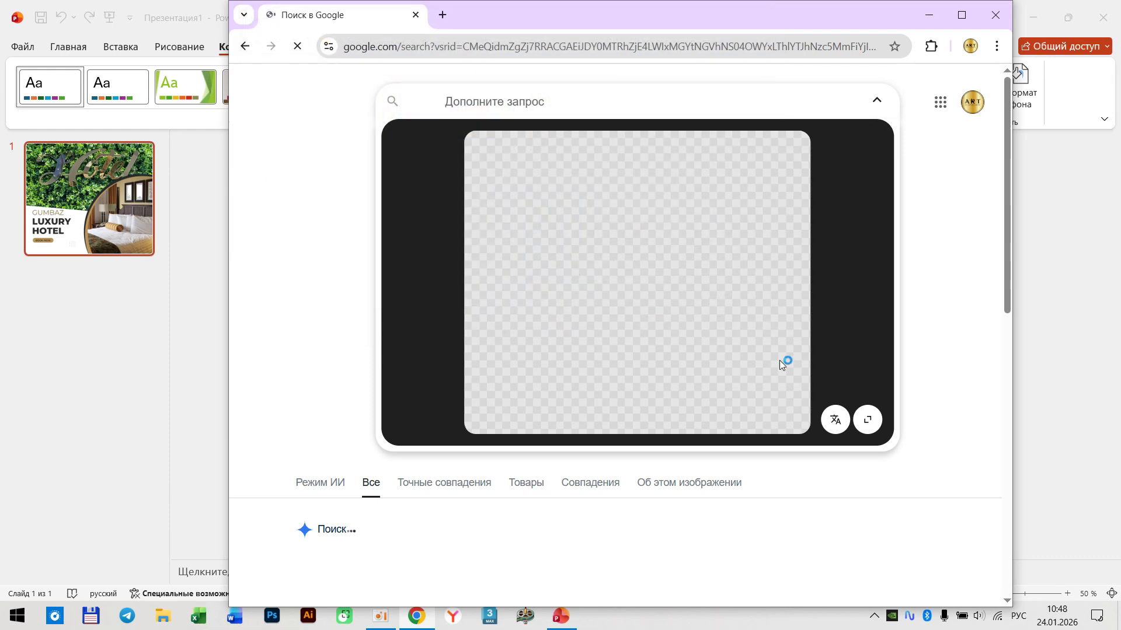
Examine the image search results and the enlarged hotel picture for usable source images, and return to the Google start page
{"action": "scroll", "coordinate": [660, 350], "scroll_direction": "down", "scroll_amount": 3}
{"action": "scroll", "coordinate": [808, 388], "scroll_direction": "up", "scroll_amount": 3}
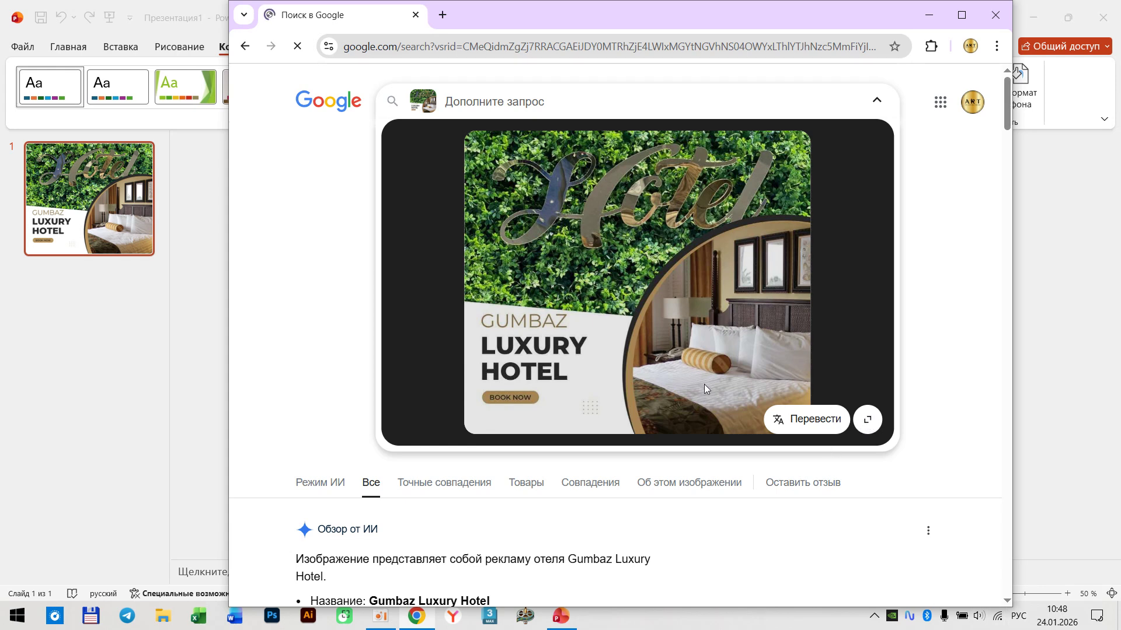
{"action": "scroll", "coordinate": [698, 379], "scroll_direction": "down", "scroll_amount": 10}
{"action": "scroll", "coordinate": [642, 397], "scroll_direction": "up", "scroll_amount": 5}
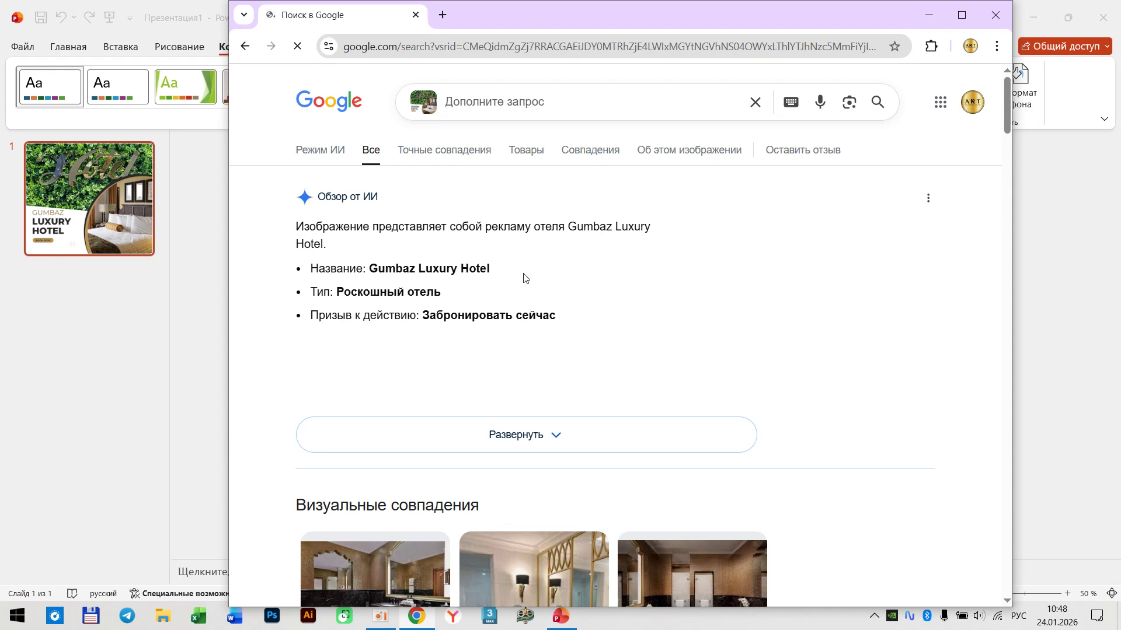
{"action": "left_click", "coordinate": [424, 101]}
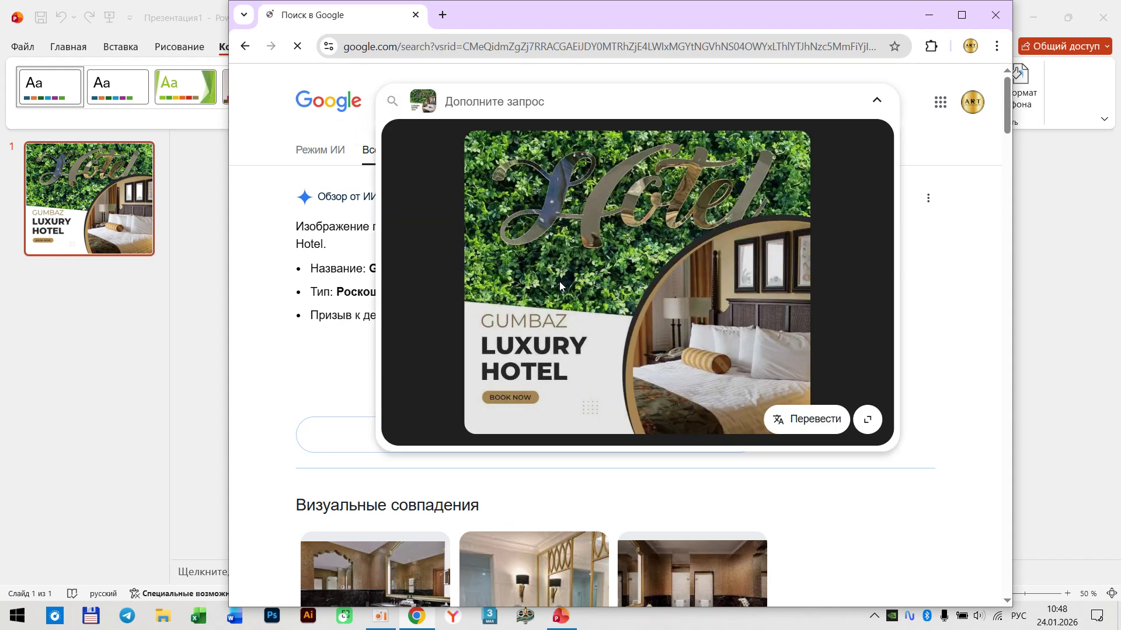
{"action": "scroll", "coordinate": [549, 243], "scroll_direction": "up", "scroll_amount": 4}
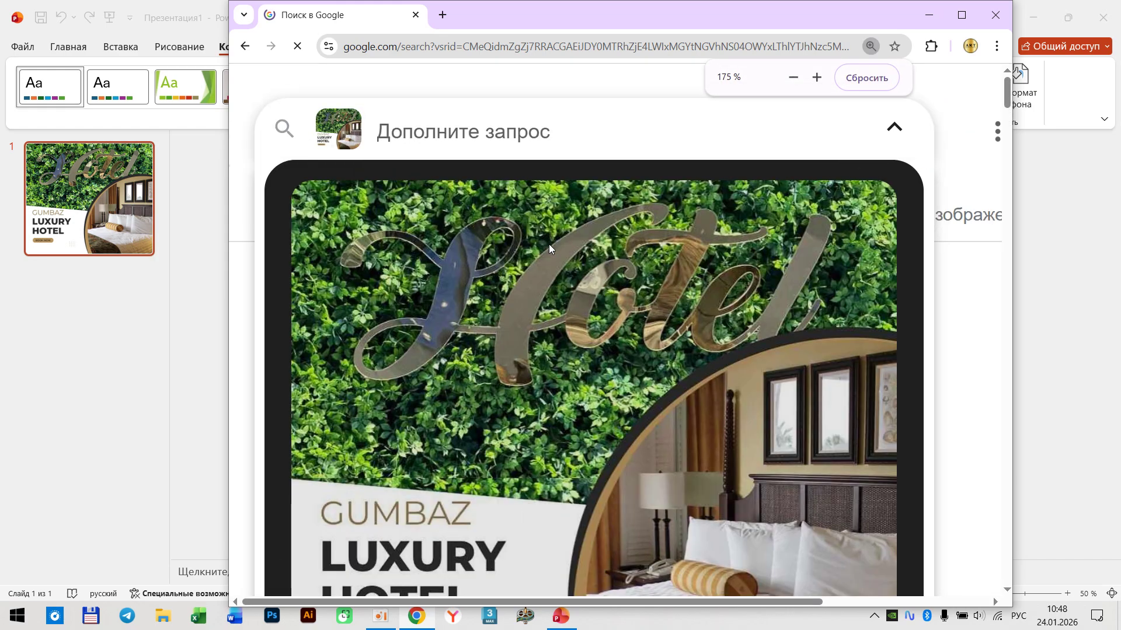
{"action": "scroll", "coordinate": [548, 244], "scroll_direction": "down", "scroll_amount": 2}
{"action": "scroll", "coordinate": [548, 248], "scroll_direction": "down", "scroll_amount": 3}
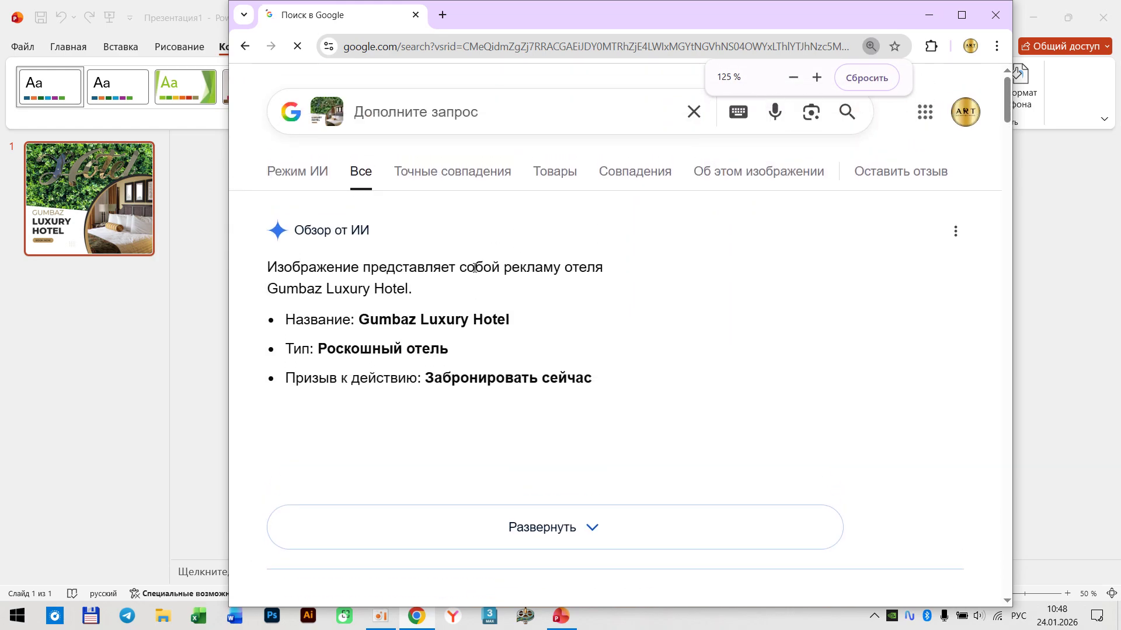
{"action": "left_click", "coordinate": [327, 111]}
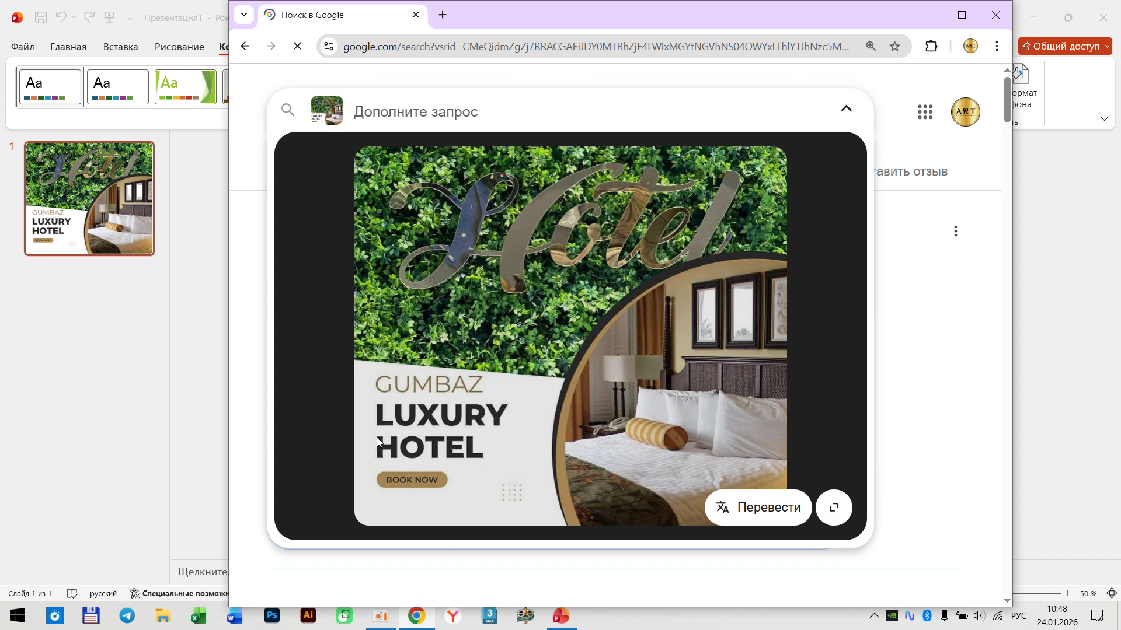
{"action": "key", "text": "ctrl+minus"}
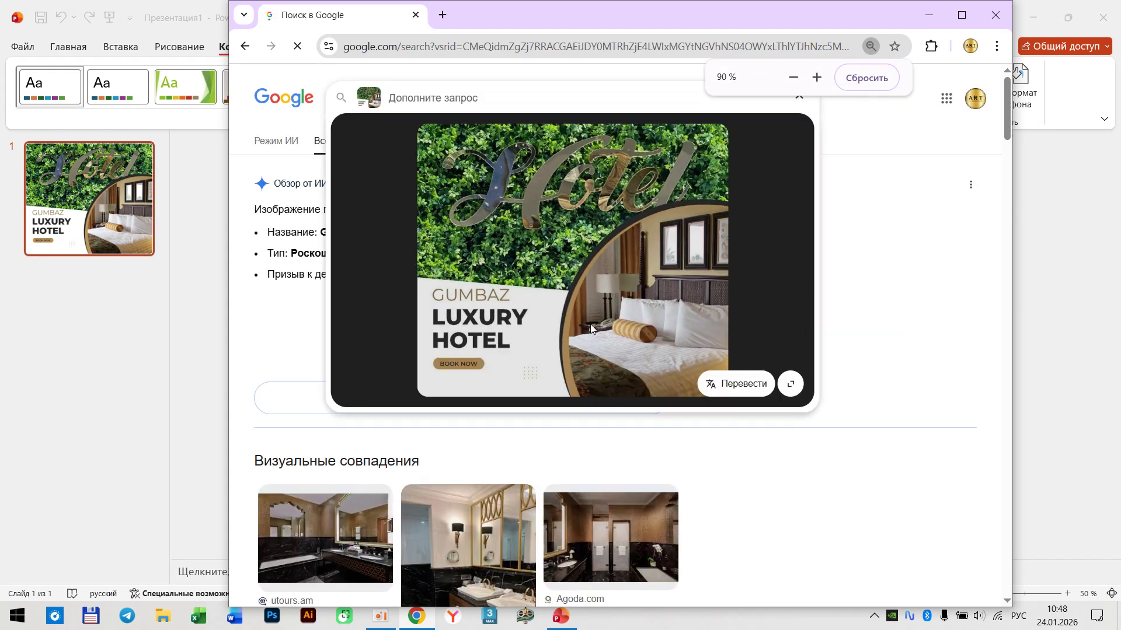
{"action": "scroll", "coordinate": [502, 439], "scroll_direction": "down", "scroll_amount": 5}
{"action": "scroll", "coordinate": [475, 325], "scroll_direction": "up", "scroll_amount": 5}
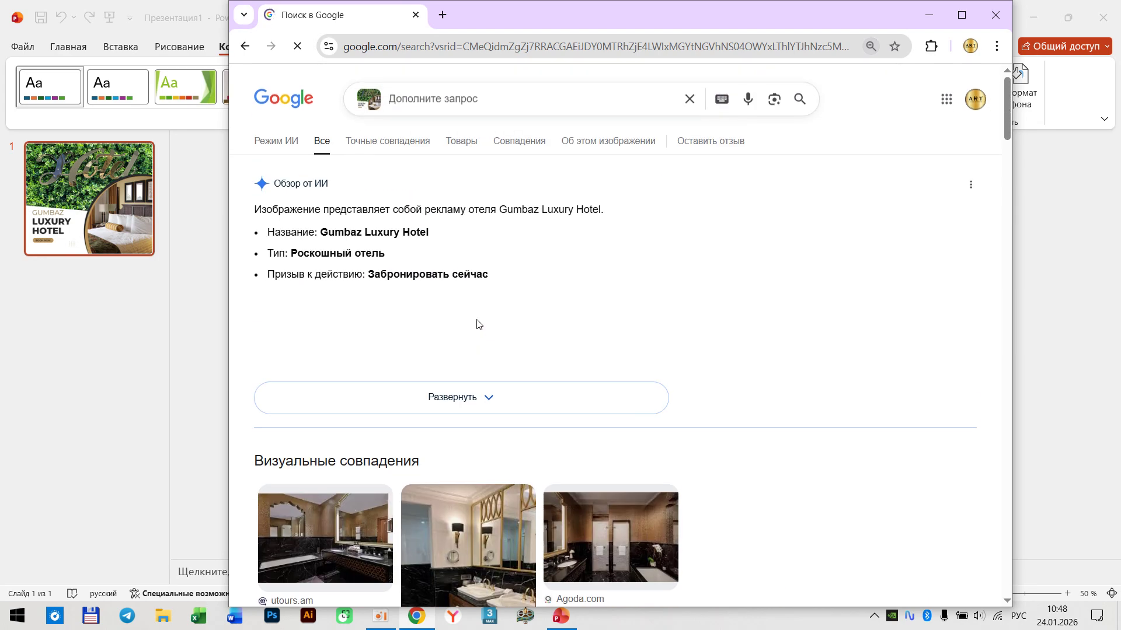
{"action": "left_click", "coordinate": [241, 49]}
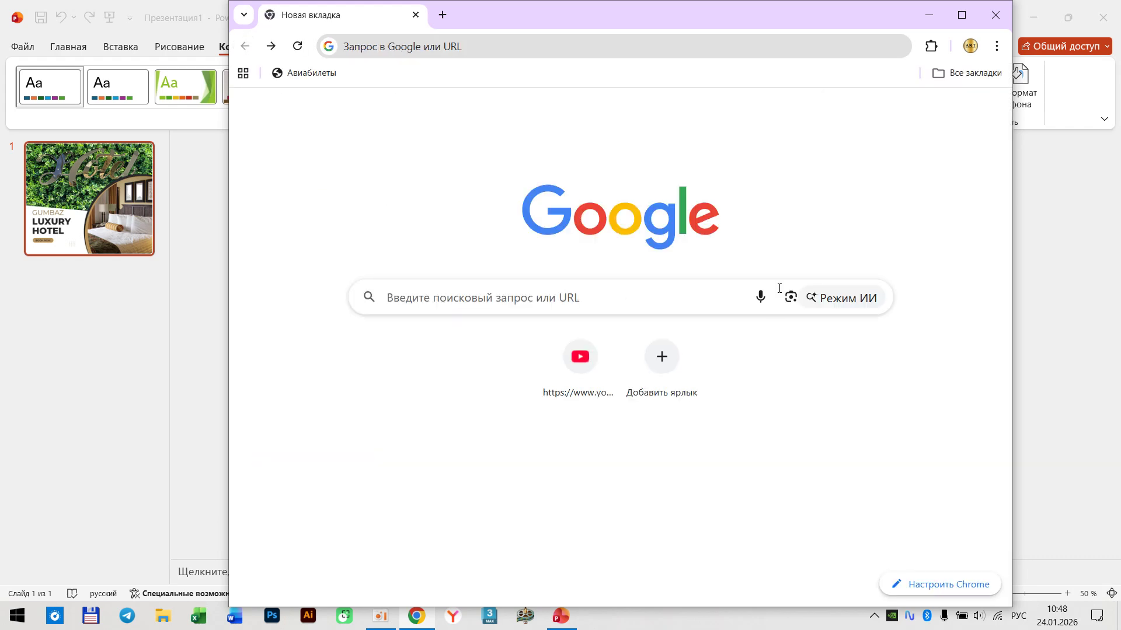
Run a Google Lens image search with the hotel advert picture file
{"action": "left_click", "coordinate": [790, 297]}
{"action": "left_click", "coordinate": [568, 418]}
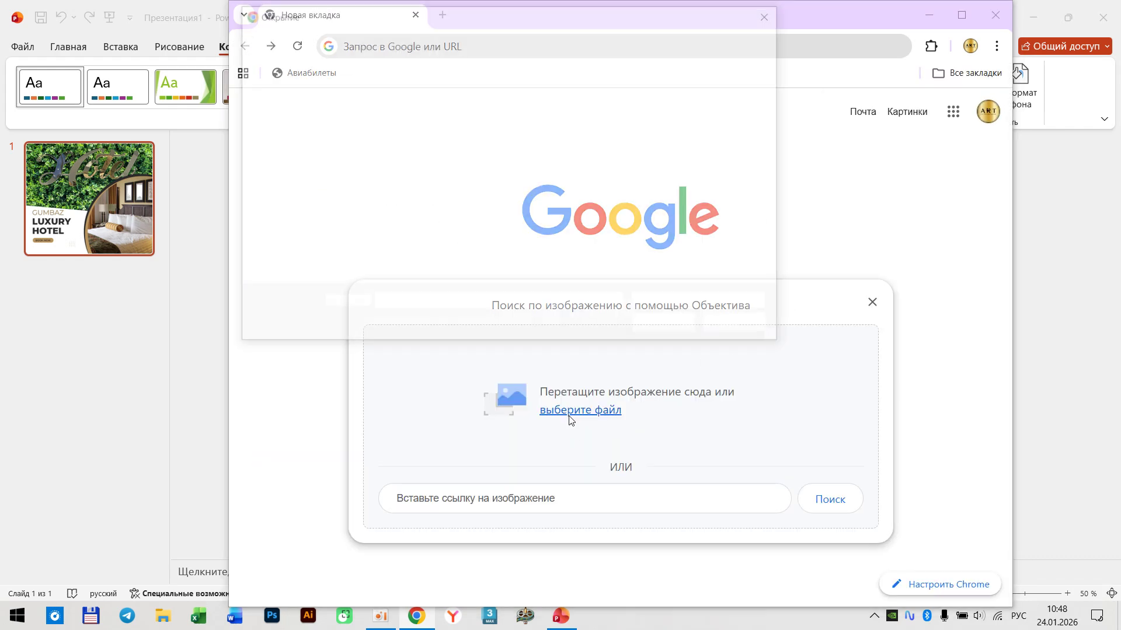
{"action": "double_click", "coordinate": [564, 257]}
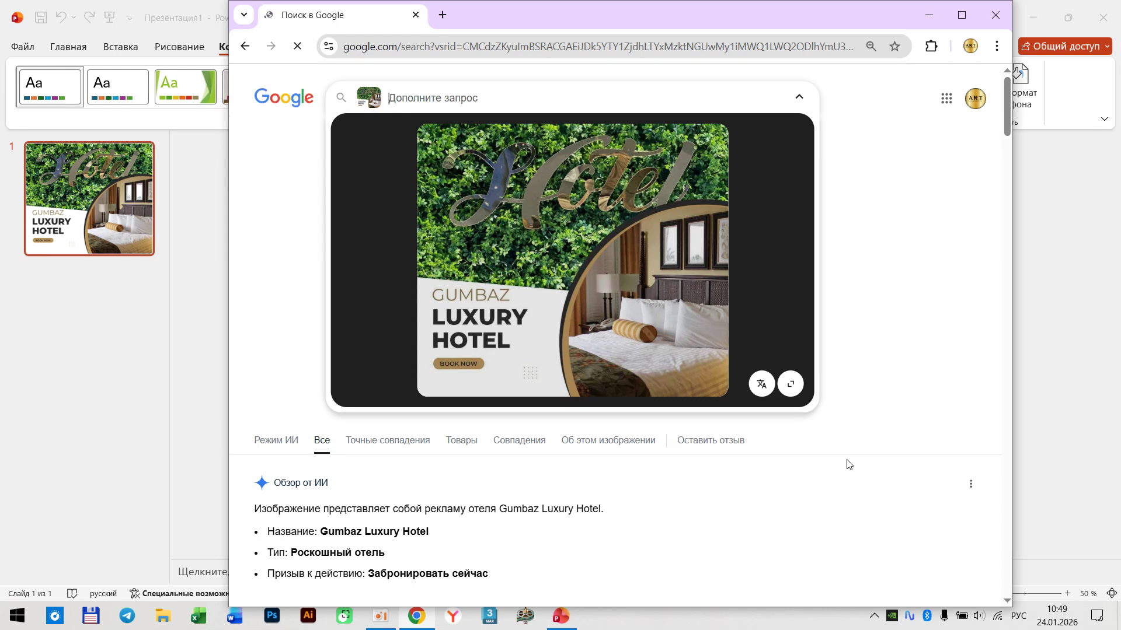
Narrow the Lens search area to the plain green foliage strip just above the GUMBAZ text
{"action": "left_click", "coordinate": [790, 384]}
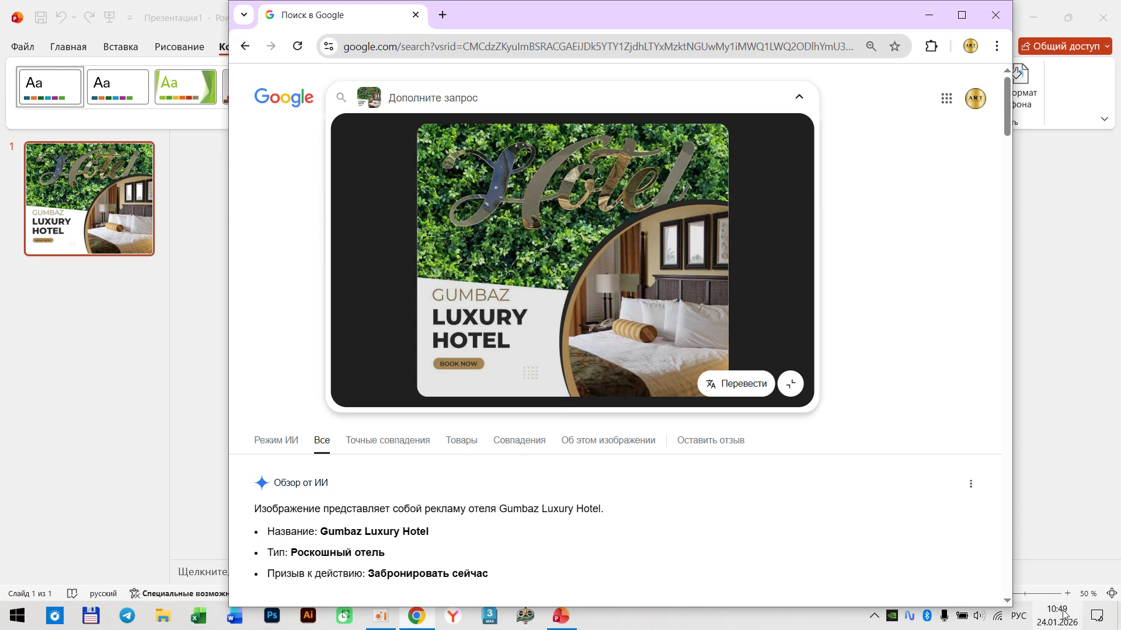
{"action": "left_click", "coordinate": [998, 623]}
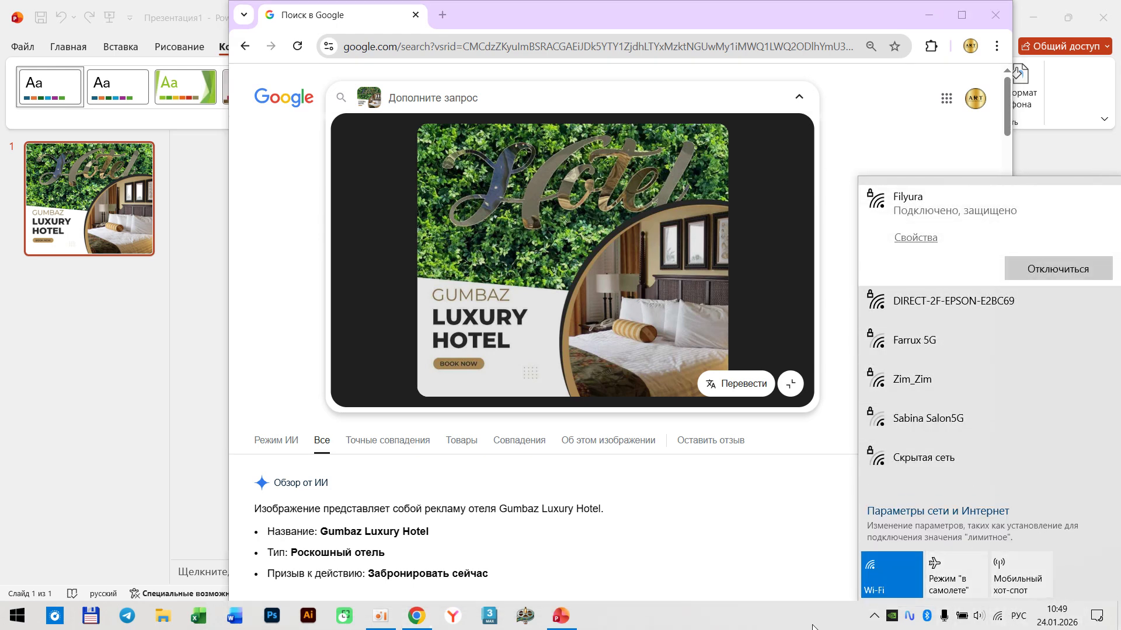
{"action": "left_click", "coordinate": [789, 620]}
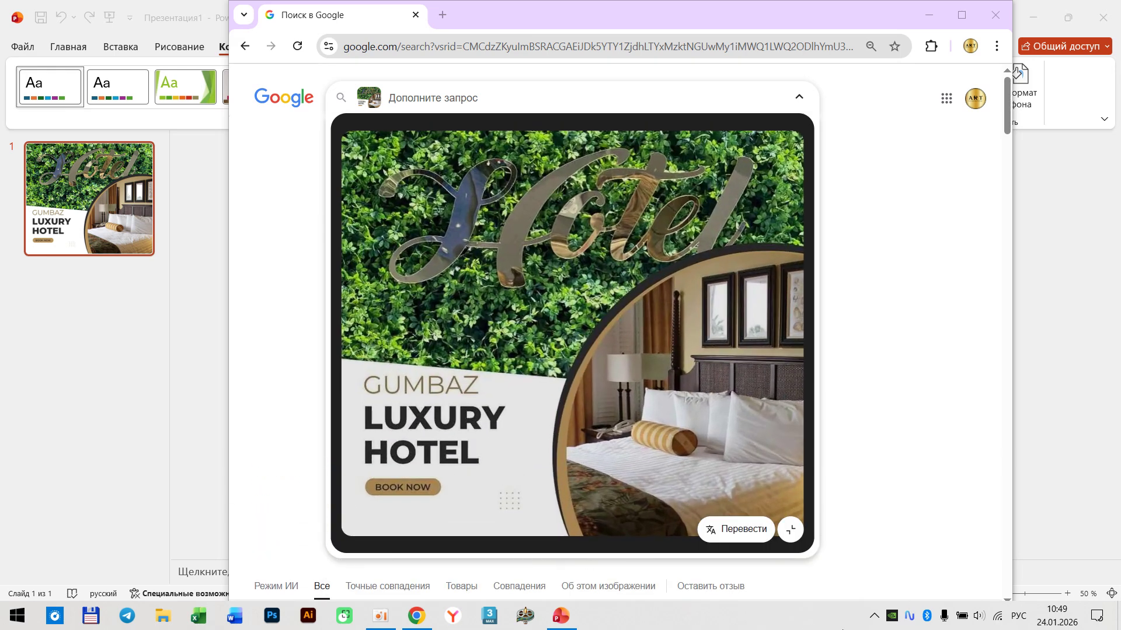
{"action": "left_click", "coordinate": [790, 529]}
{"action": "left_click", "coordinate": [791, 385]}
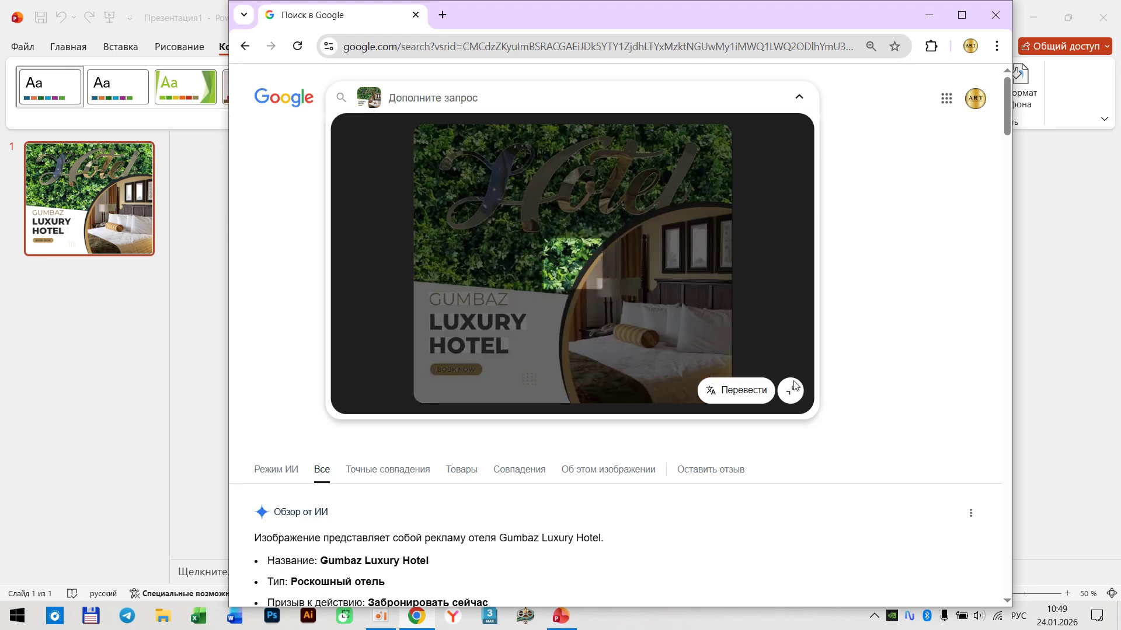
{"action": "left_click_drag", "start_coordinate": [796, 138], "coordinate": [546, 299]}
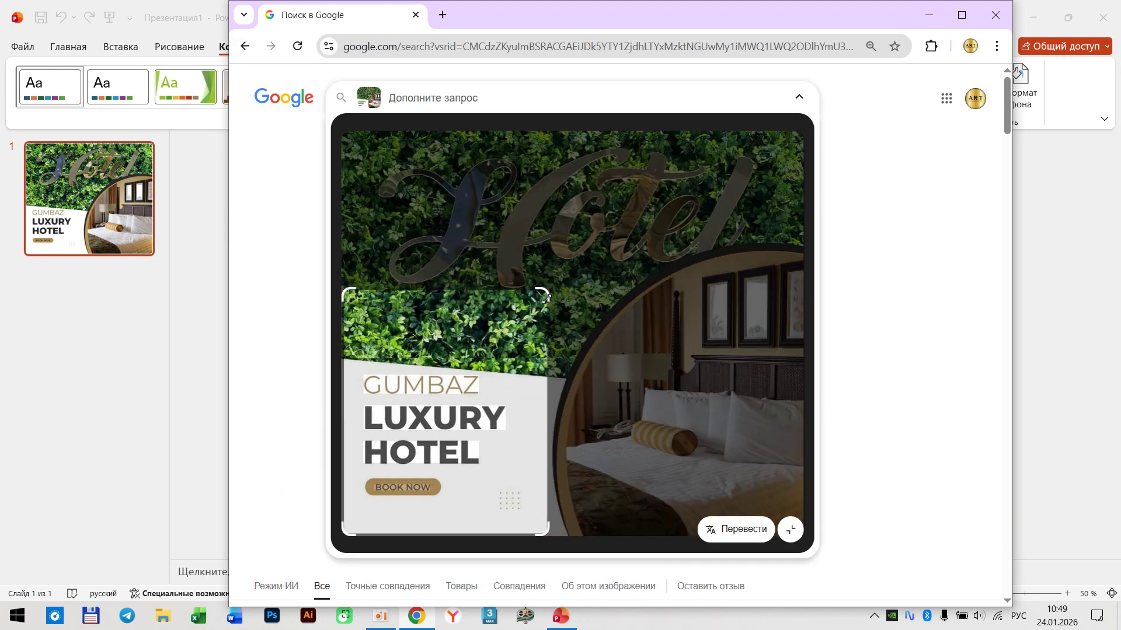
{"action": "left_click_drag", "start_coordinate": [547, 531], "coordinate": [556, 417]}
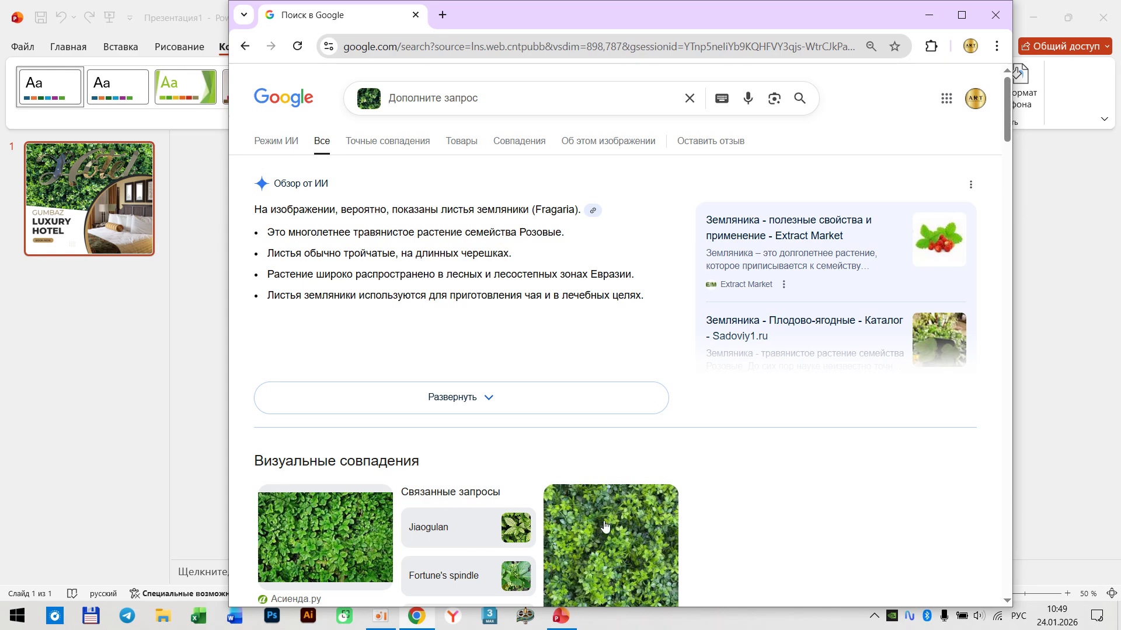
Find the green foliage picture from Асиенда.ру in the visual matches and save it to the desktop as images (1)
{"action": "scroll", "coordinate": [604, 525], "scroll_direction": "down", "scroll_amount": 6}
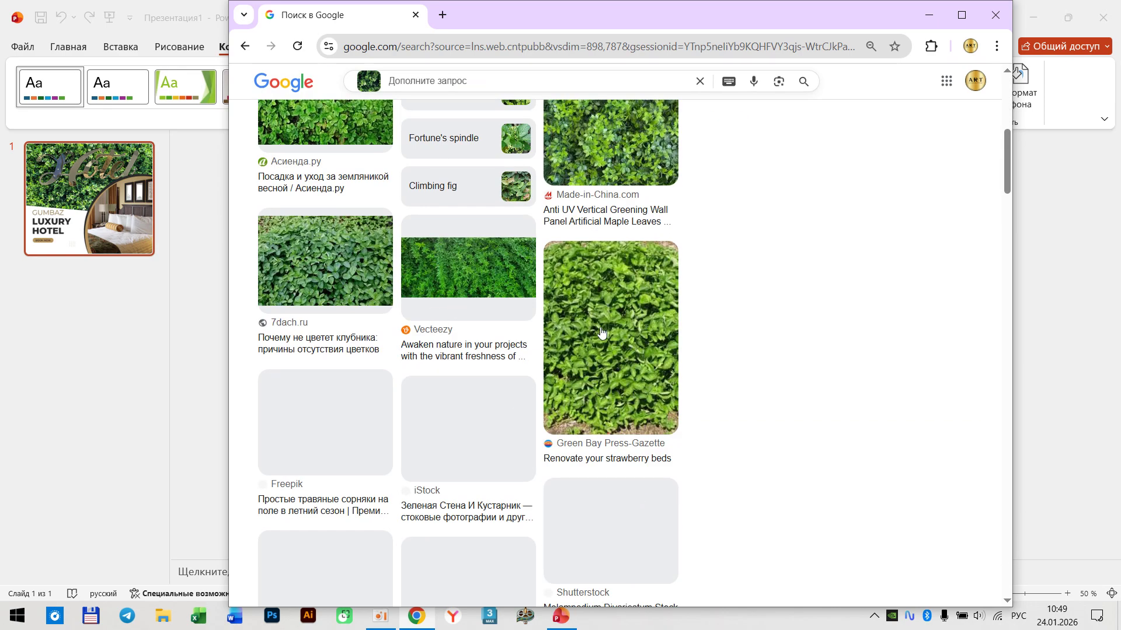
{"action": "scroll", "coordinate": [603, 338], "scroll_direction": "up", "scroll_amount": 6}
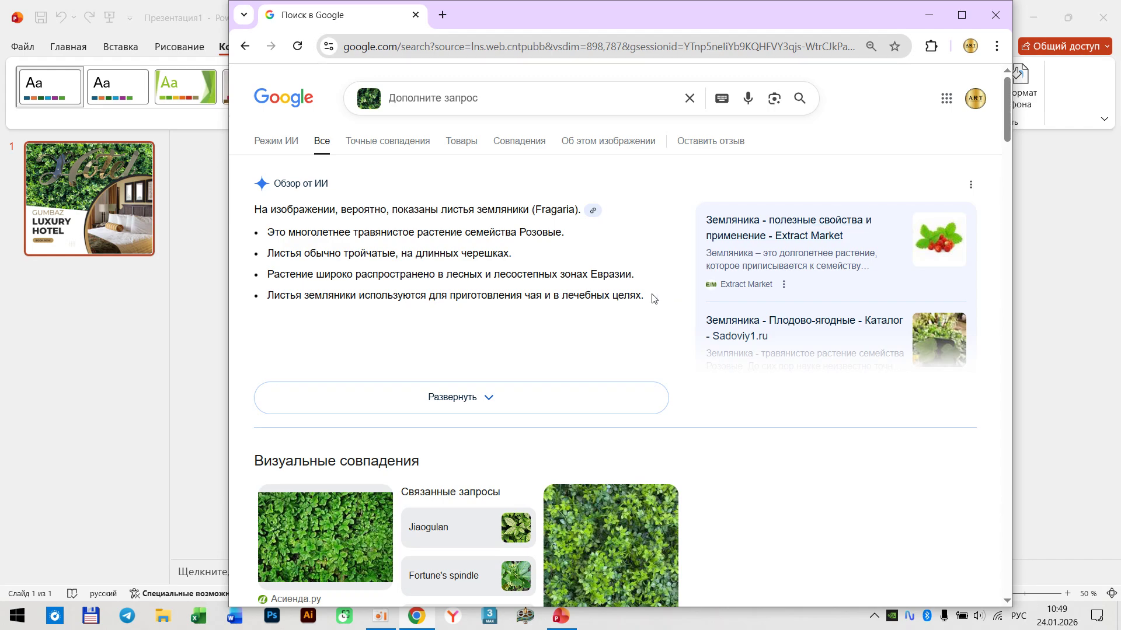
{"action": "scroll", "coordinate": [418, 438], "scroll_direction": "down", "scroll_amount": 7}
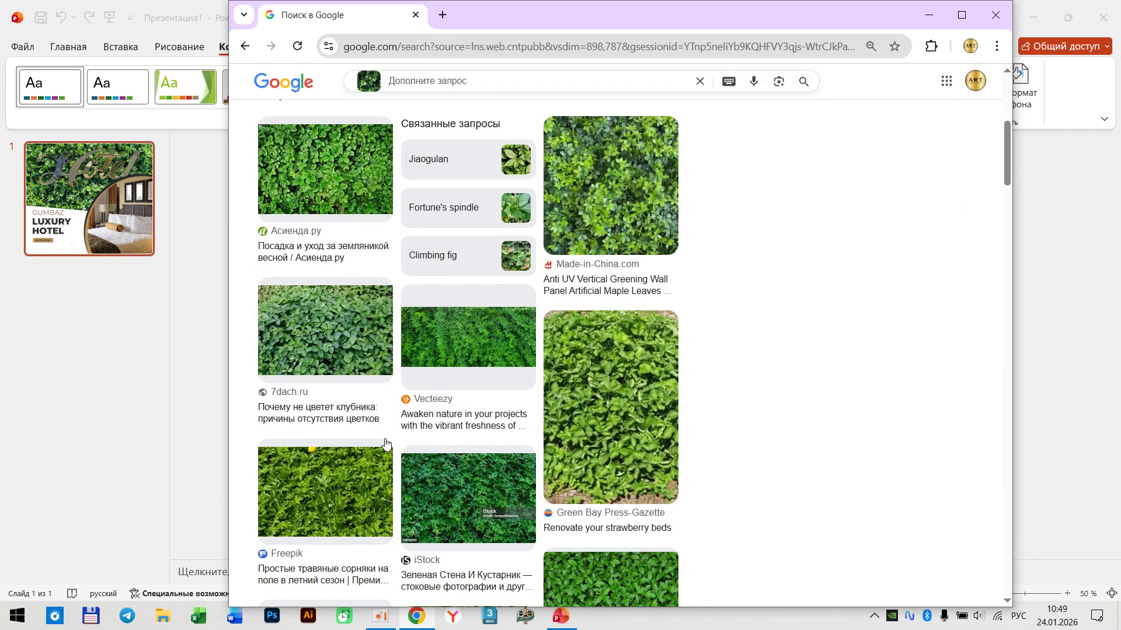
{"action": "scroll", "coordinate": [338, 446], "scroll_direction": "down", "scroll_amount": 2}
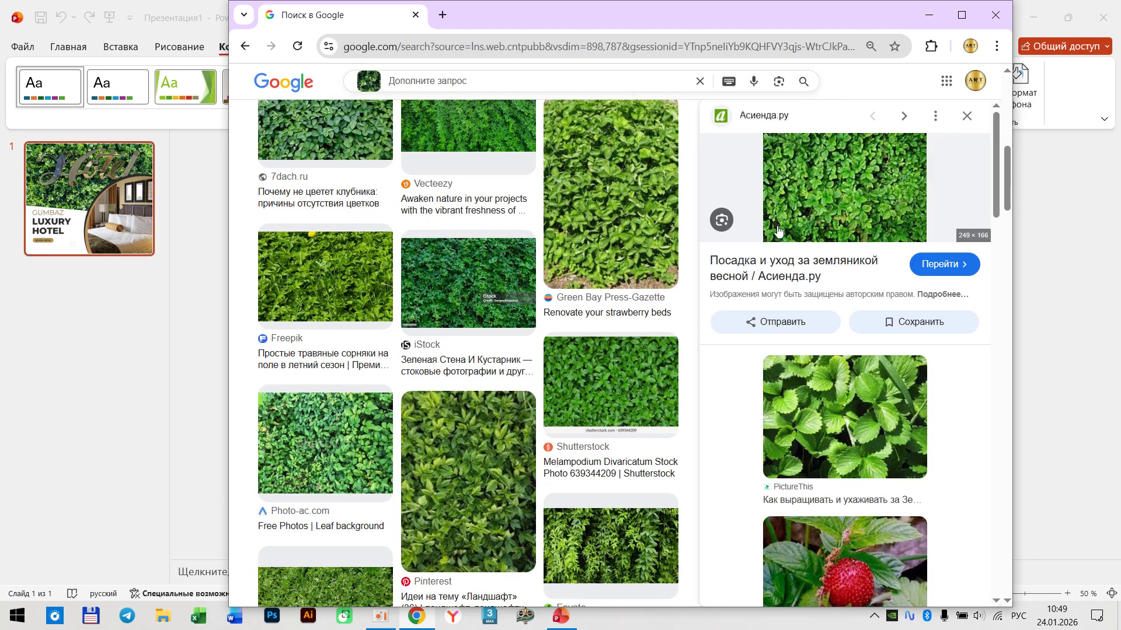
{"action": "right_click", "coordinate": [814, 175]}
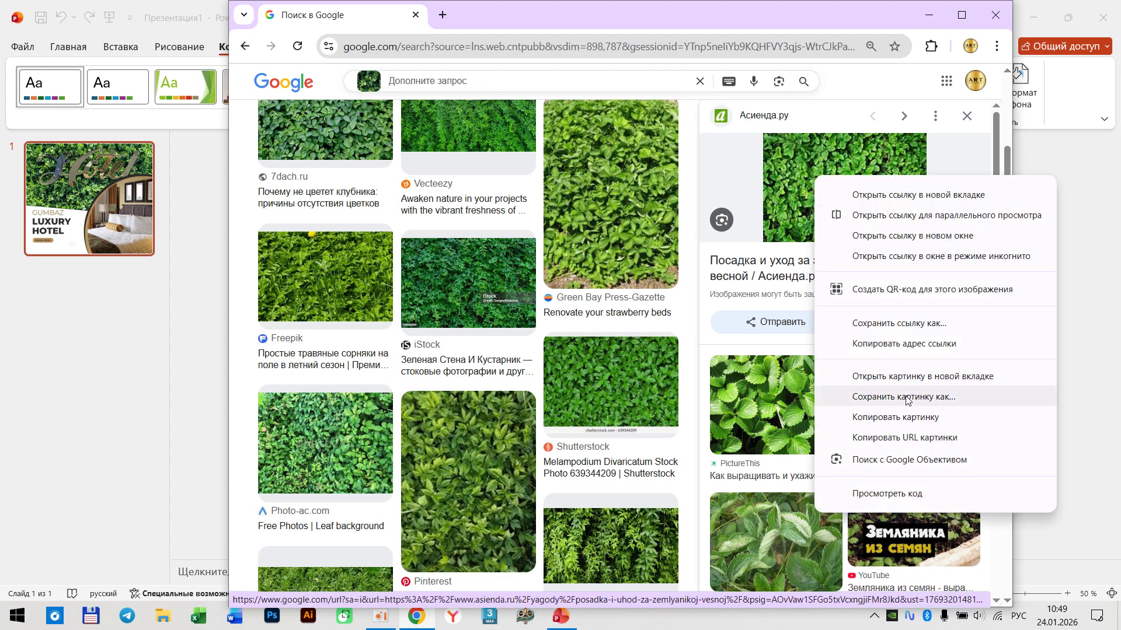
{"action": "left_click", "coordinate": [902, 418]}
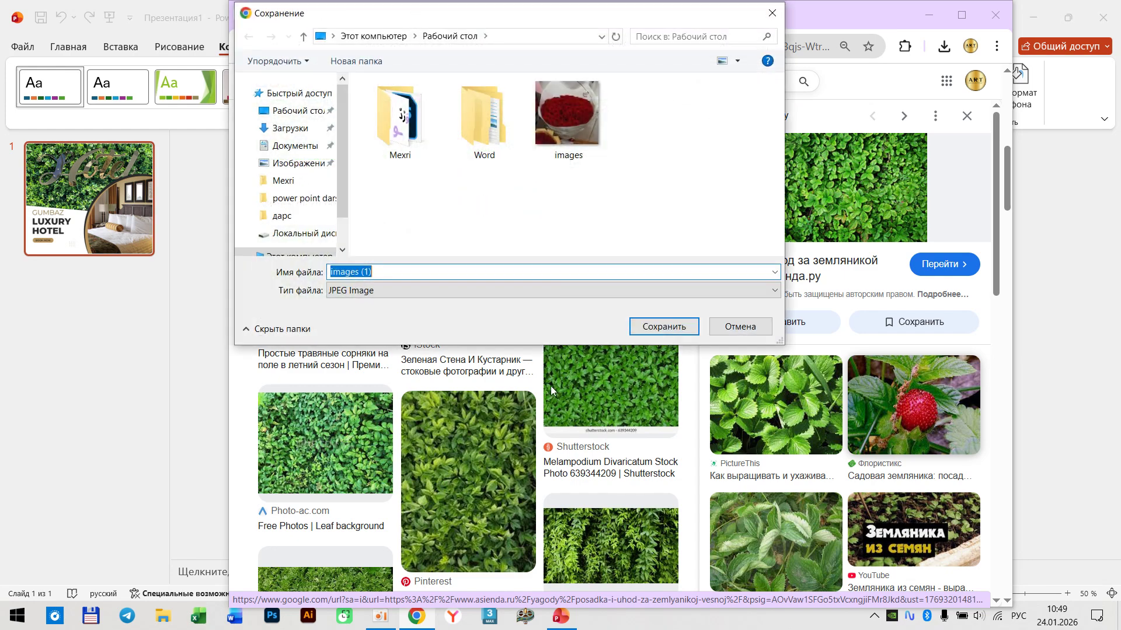
{"action": "left_click", "coordinate": [280, 111]}
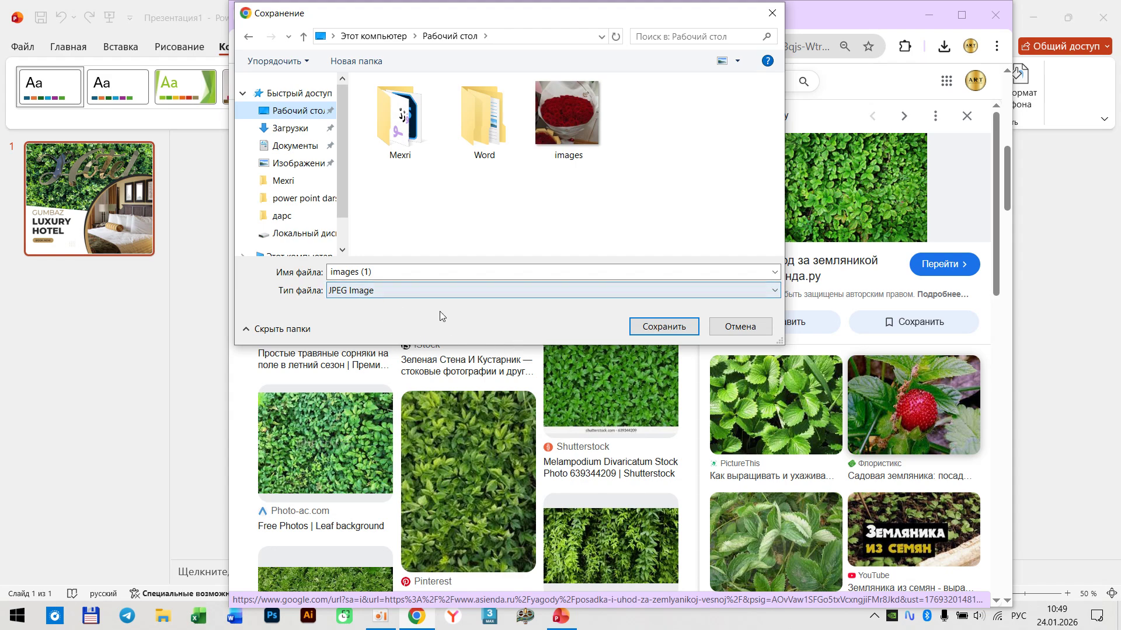
{"action": "left_click", "coordinate": [659, 333]}
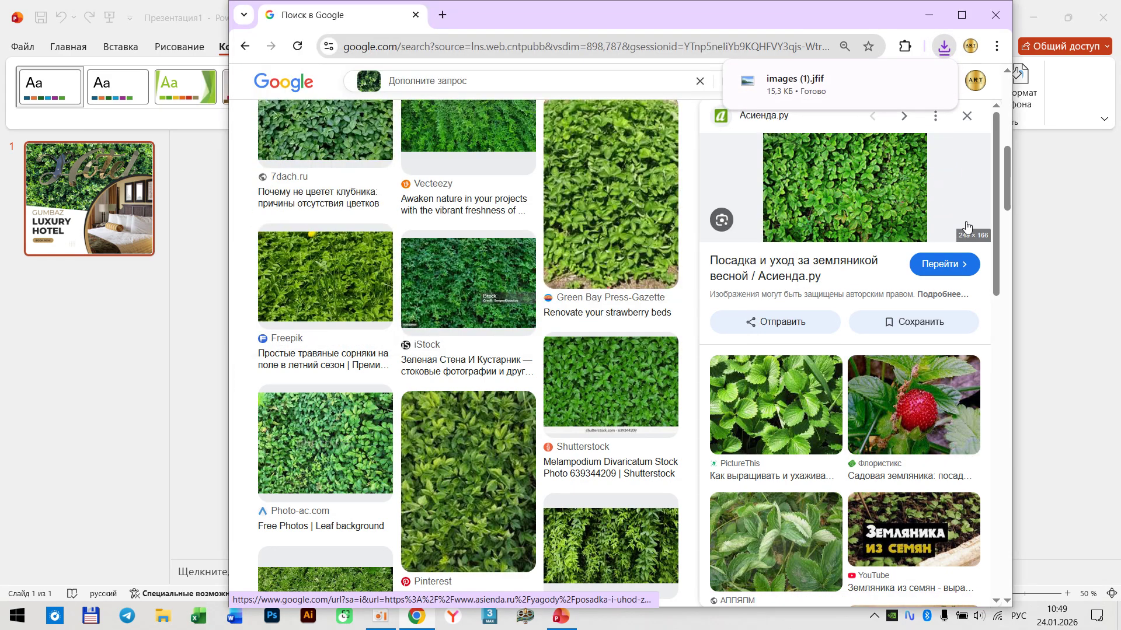
Move the Lens search area onto the bedroom photo, enlarge it up to the framed pictures, and close the foliage preview
{"action": "scroll", "coordinate": [440, 203], "scroll_direction": "up", "scroll_amount": 1}
{"action": "scroll", "coordinate": [440, 202], "scroll_direction": "up", "scroll_amount": 10}
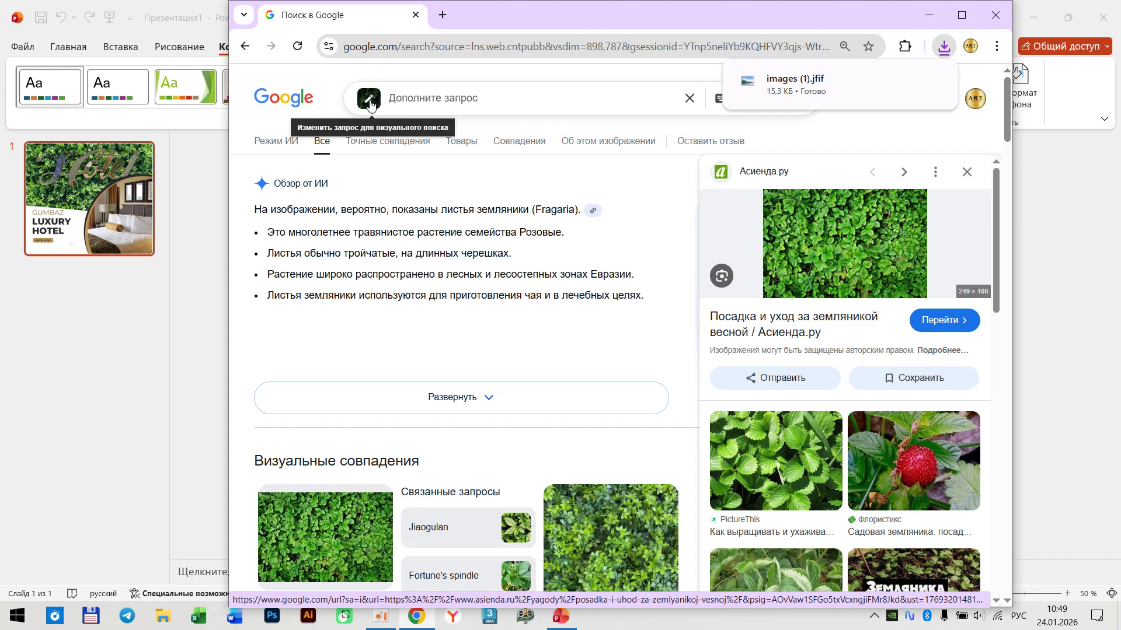
{"action": "left_click", "coordinate": [369, 97]}
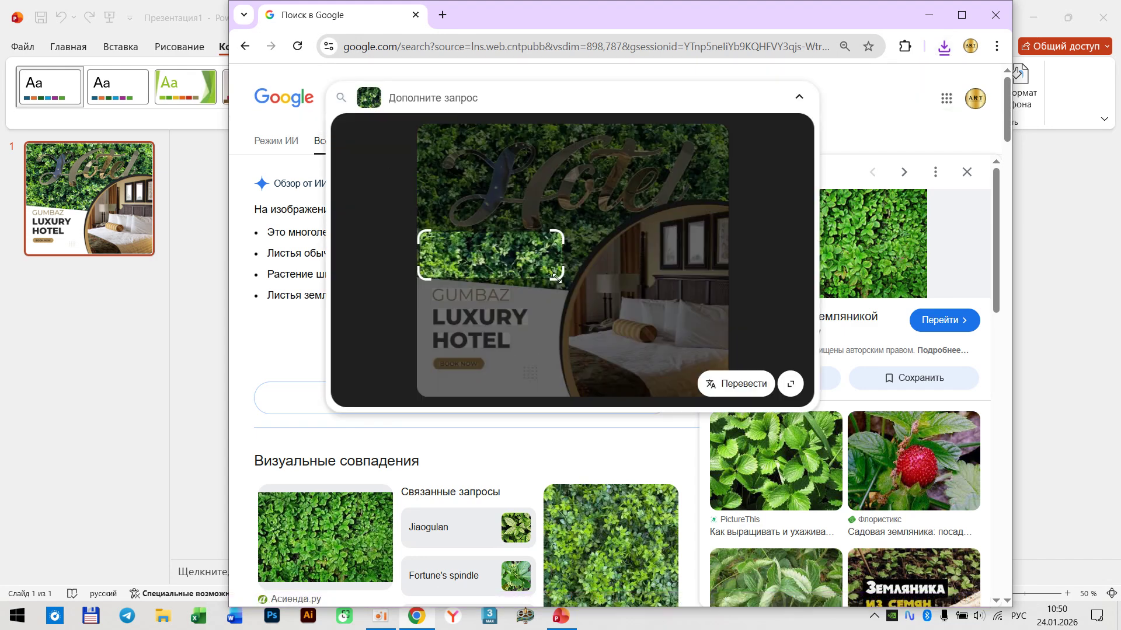
{"action": "left_click_drag", "start_coordinate": [557, 279], "coordinate": [646, 321]}
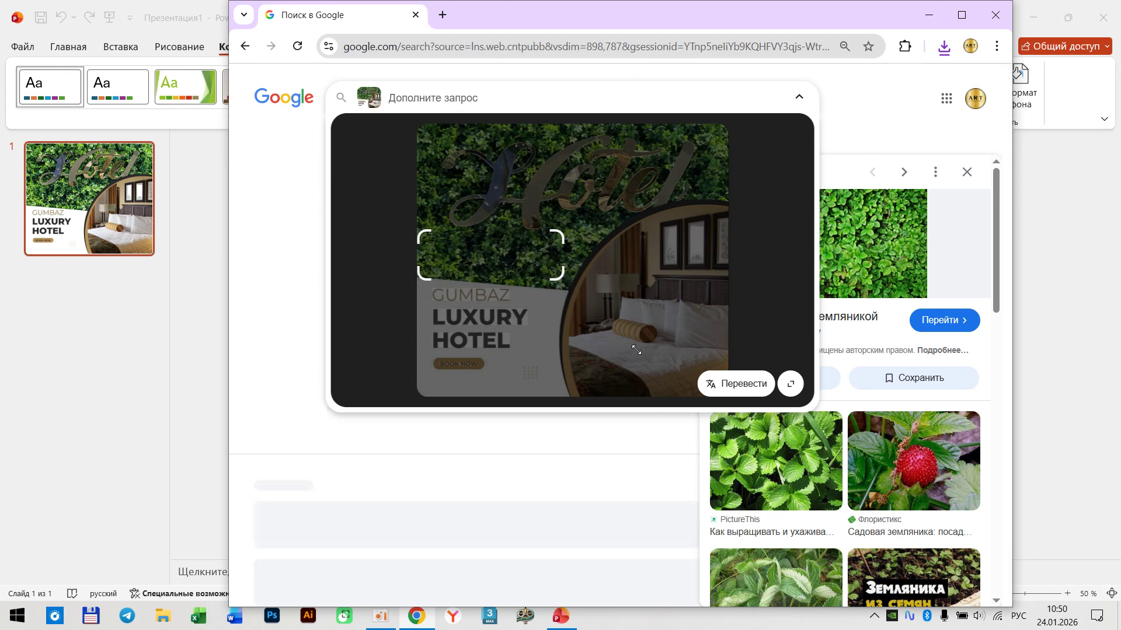
{"action": "left_click", "coordinate": [684, 372]}
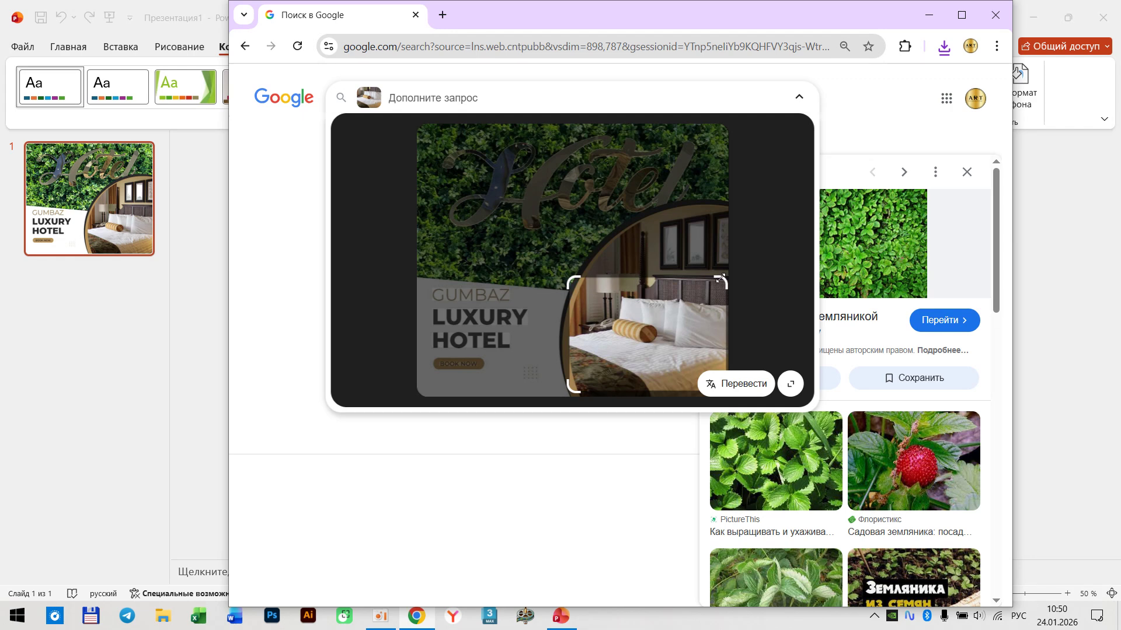
{"action": "left_click_drag", "start_coordinate": [721, 279], "coordinate": [734, 251]}
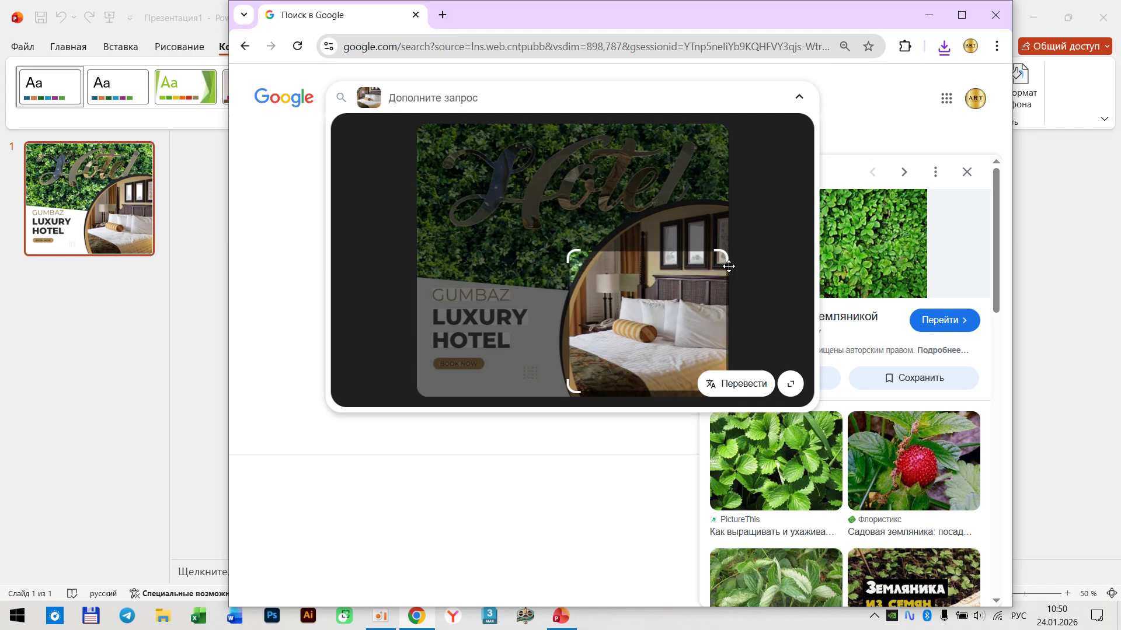
{"action": "left_click", "coordinate": [614, 506]}
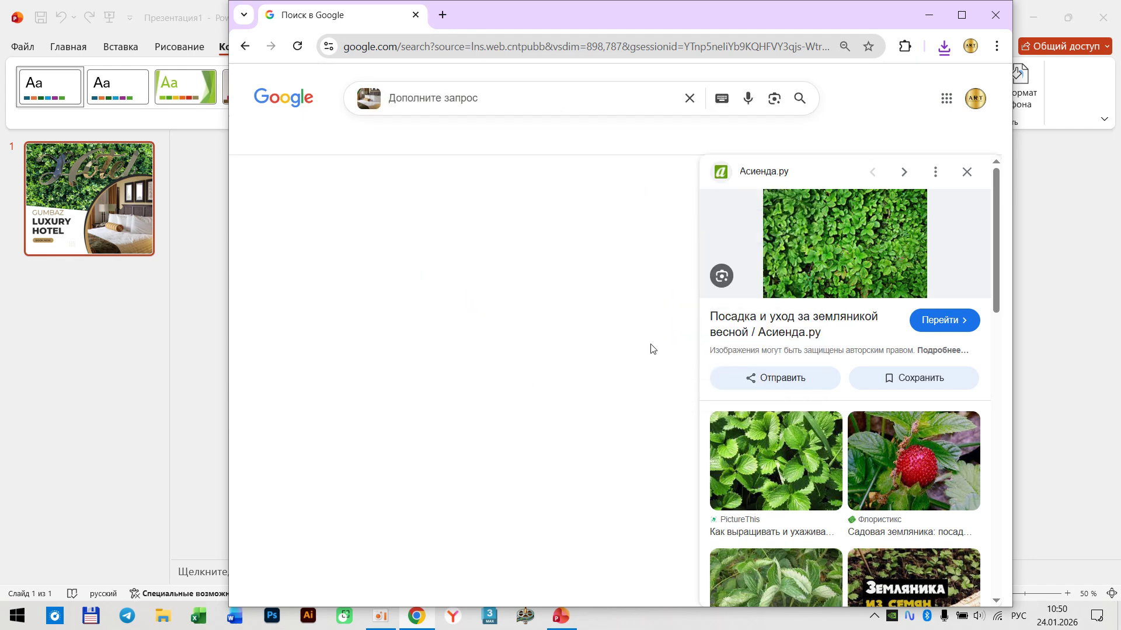
{"action": "left_click", "coordinate": [966, 173]}
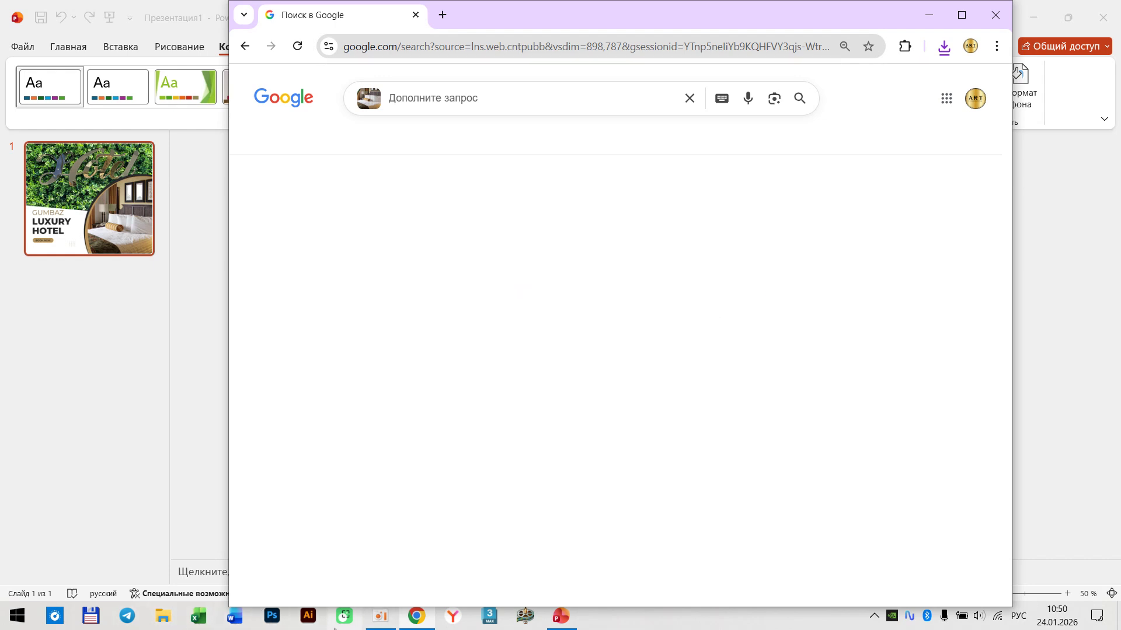
{"action": "left_click", "coordinate": [380, 616]}
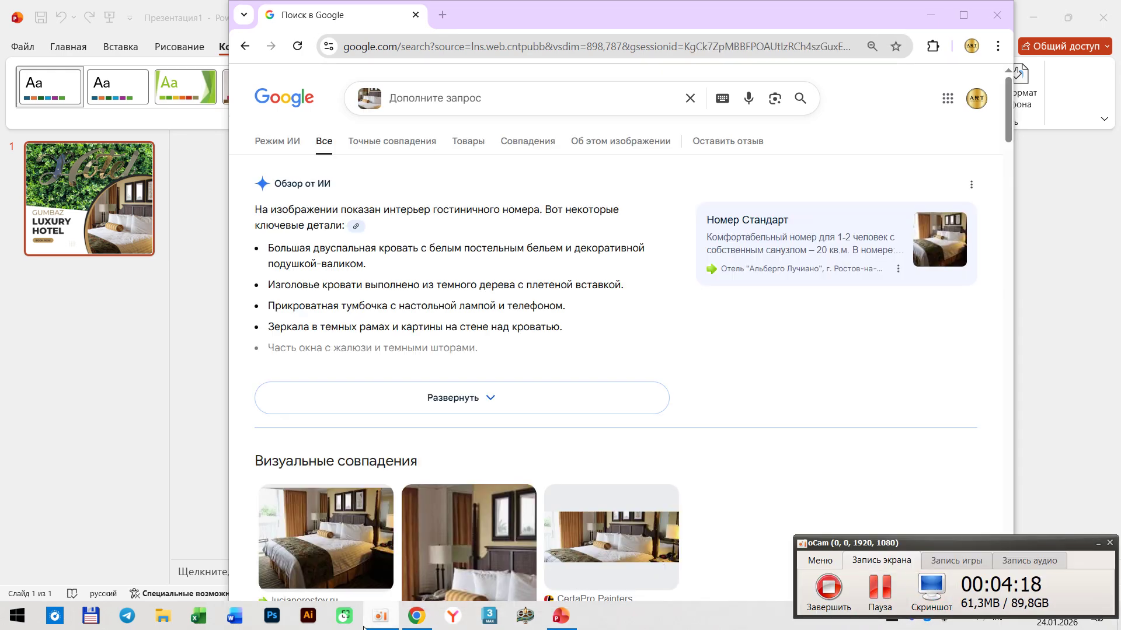
{"action": "left_click", "coordinate": [378, 617]}
Save the hotel bedroom picture from lucianorostov.ru in the visual matches to the desktop as images (2)
{"action": "scroll", "coordinate": [462, 435], "scroll_direction": "down", "scroll_amount": 6}
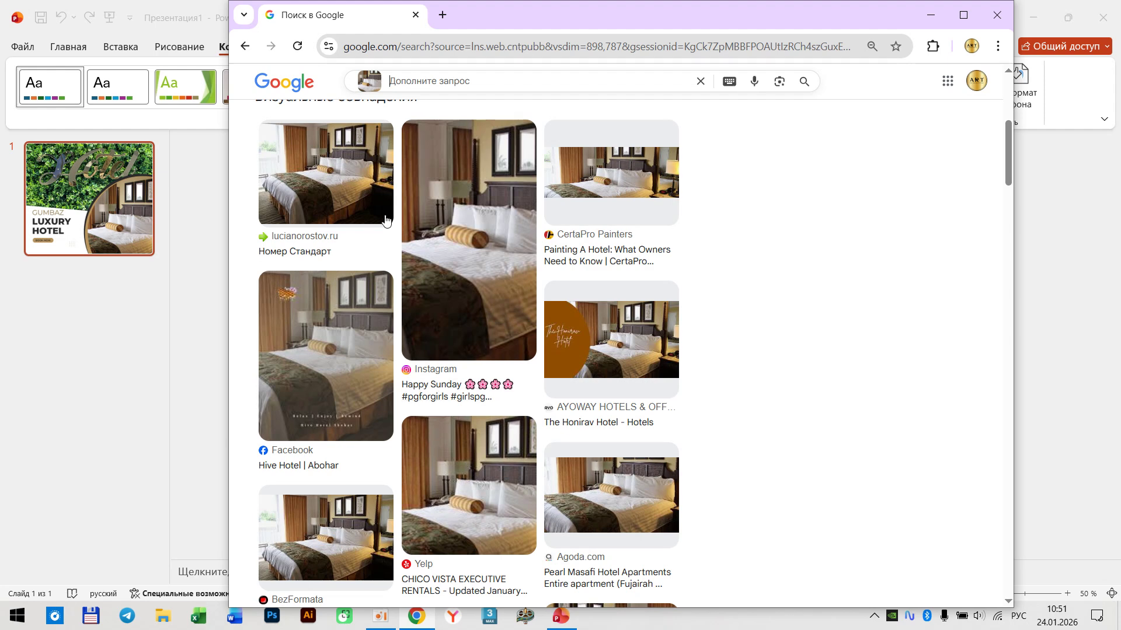
{"action": "left_click", "coordinate": [340, 196]}
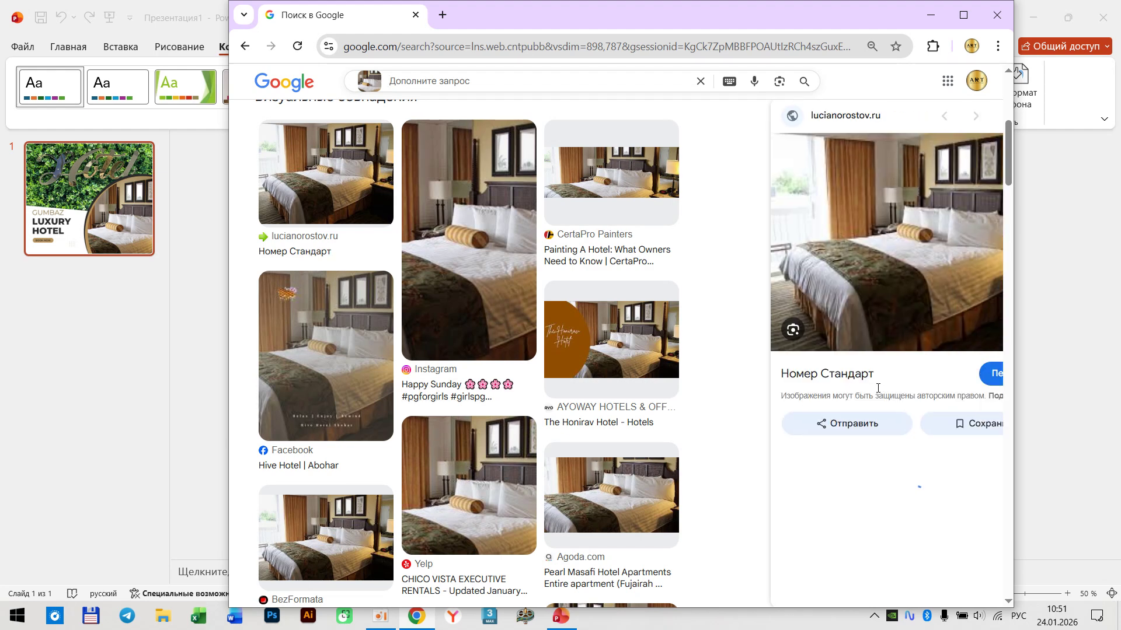
{"action": "right_click", "coordinate": [822, 225]}
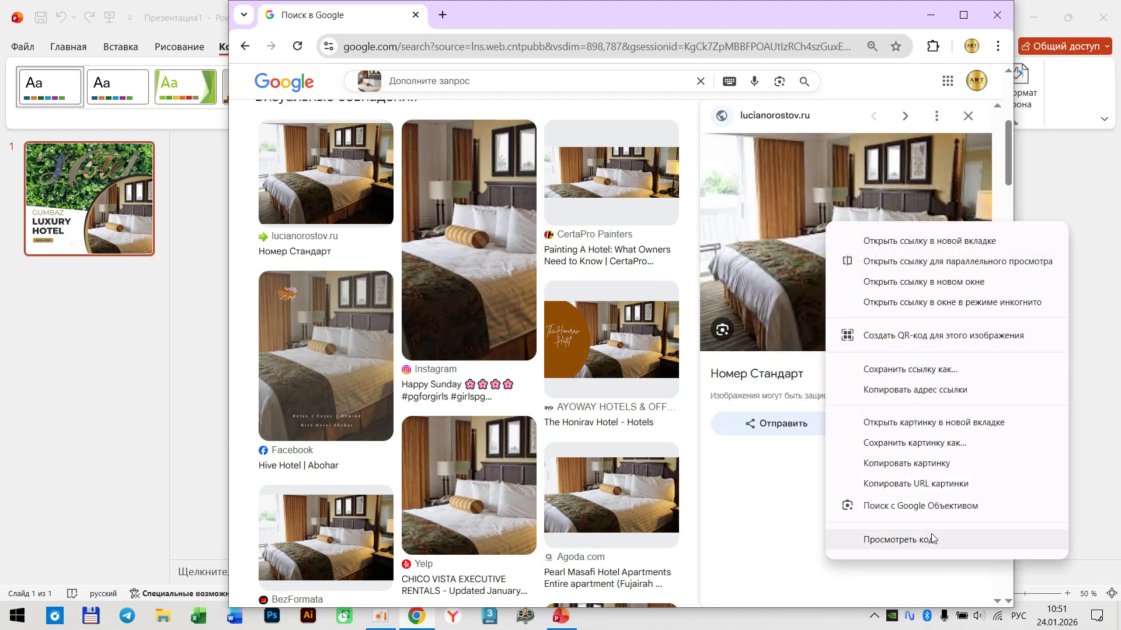
{"action": "left_click", "coordinate": [888, 446]}
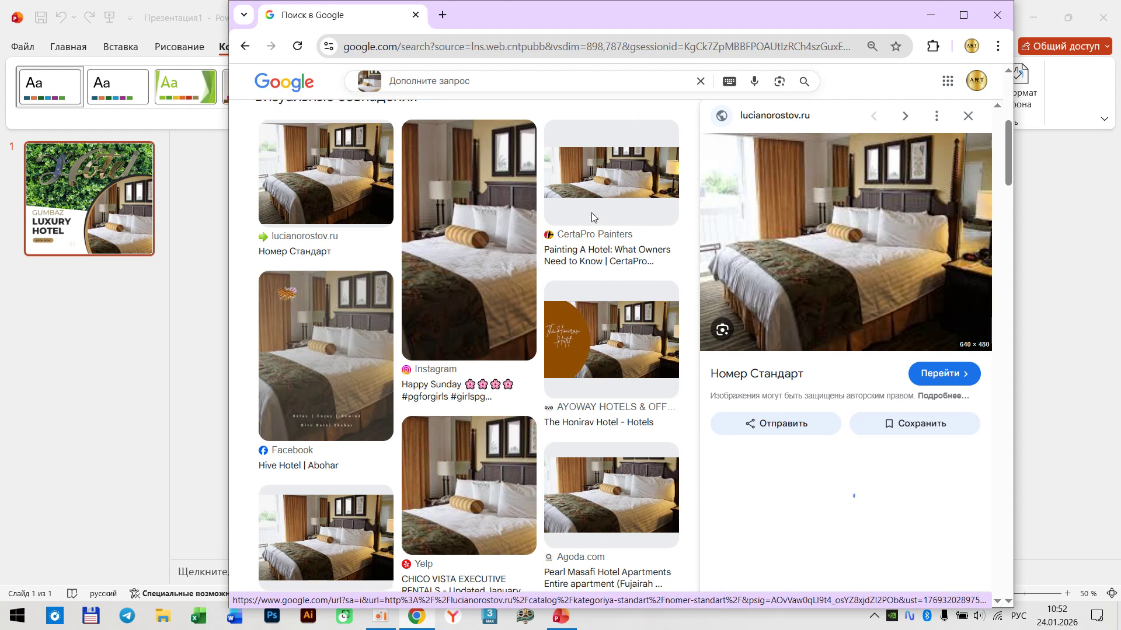
{"action": "scroll", "coordinate": [594, 218], "scroll_direction": "up", "scroll_amount": 1}
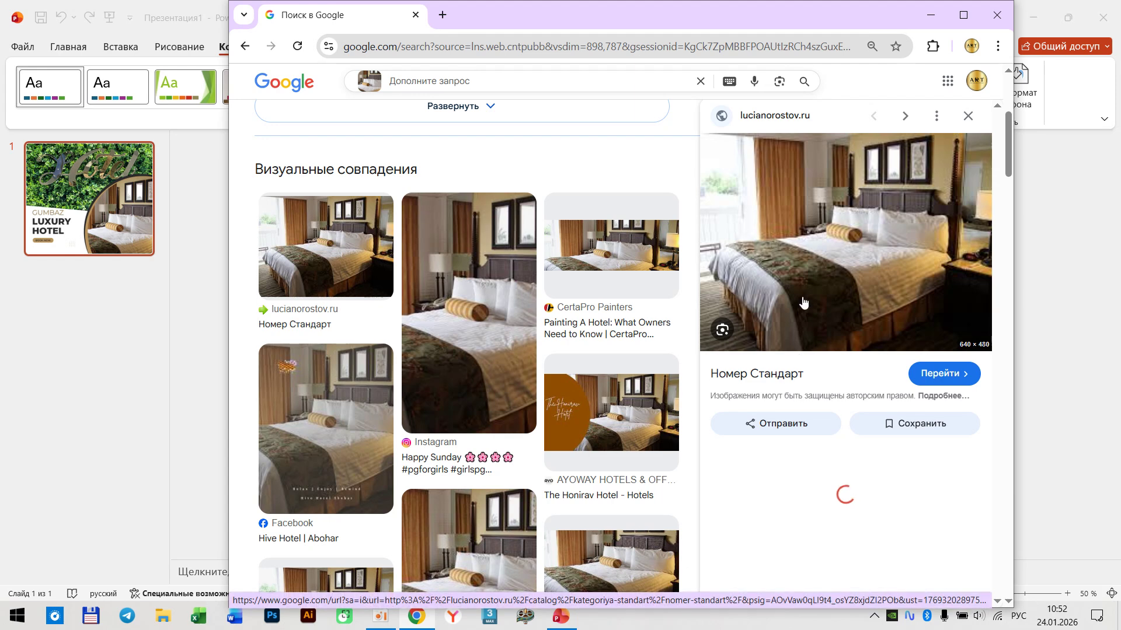
{"action": "right_click", "coordinate": [818, 251]}
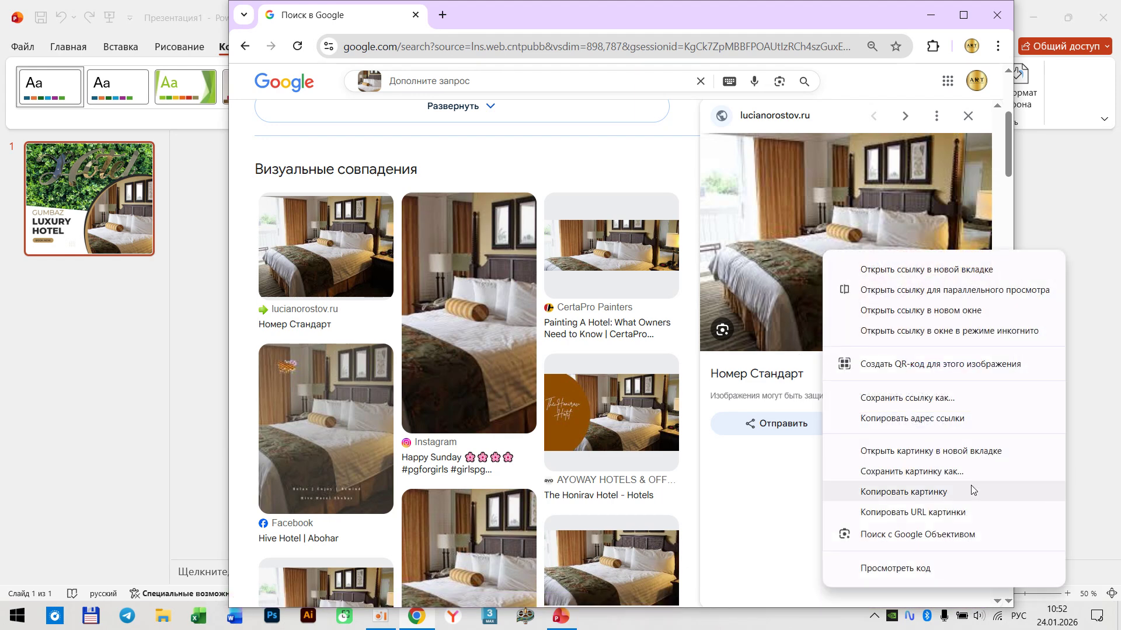
{"action": "left_click", "coordinate": [902, 475]}
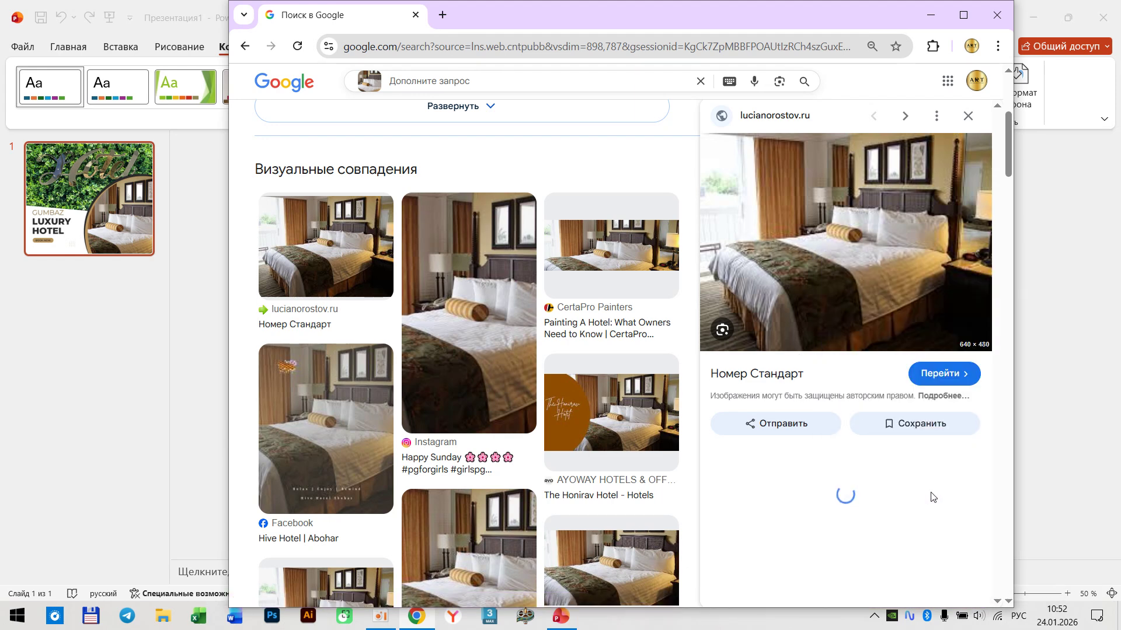
{"action": "left_click", "coordinate": [997, 616]}
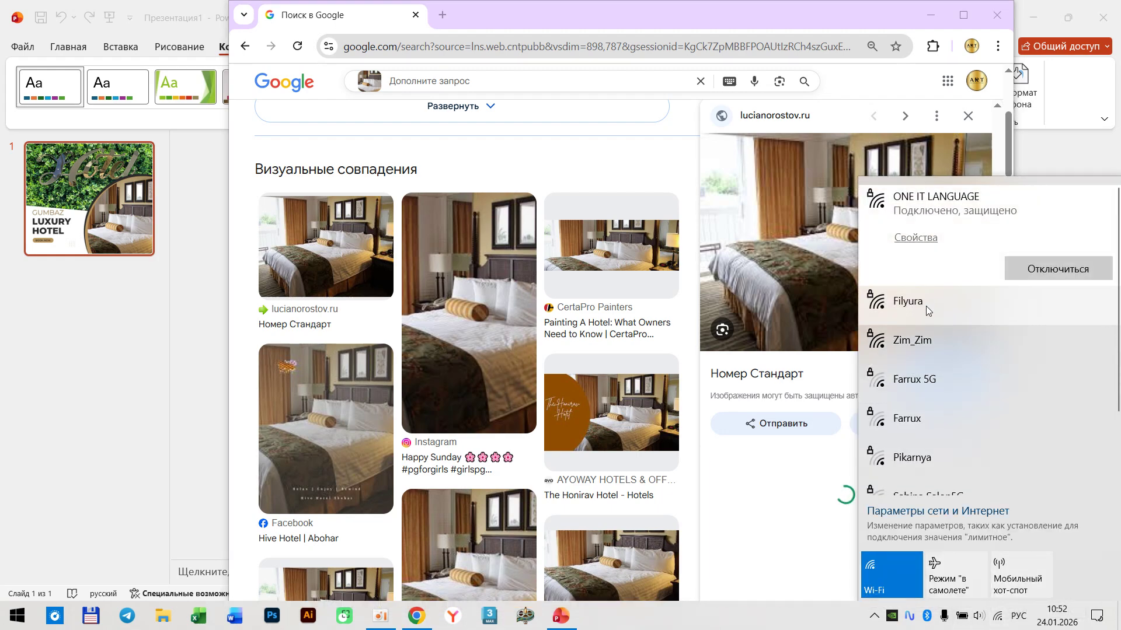
{"action": "left_click", "coordinate": [926, 306]}
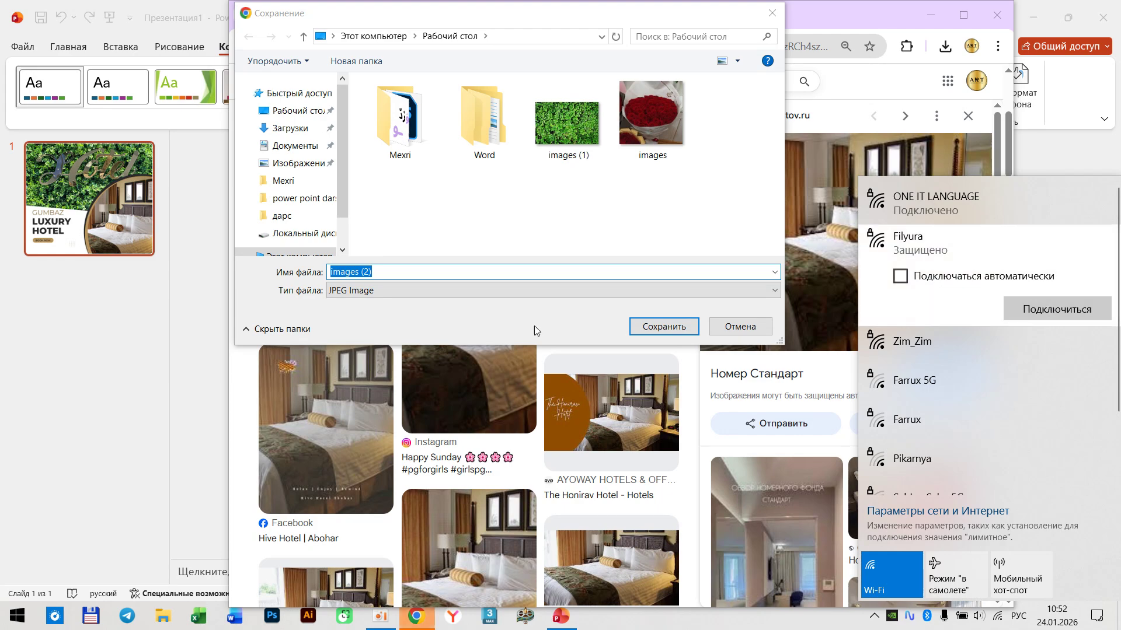
{"action": "left_click", "coordinate": [647, 330]}
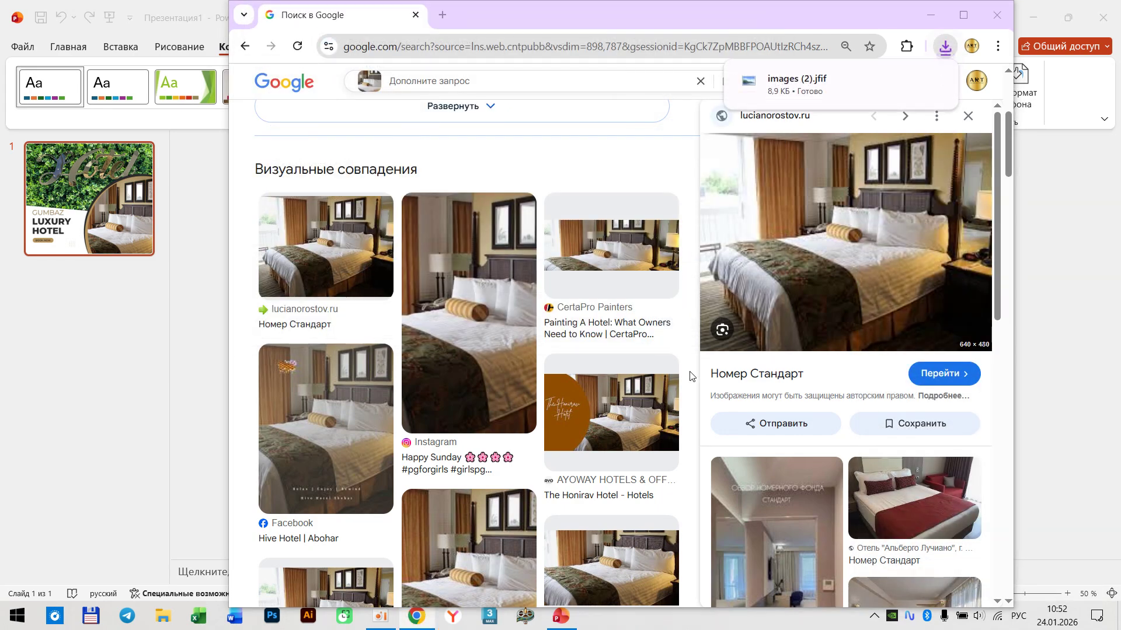
{"action": "left_click", "coordinate": [732, 325]}
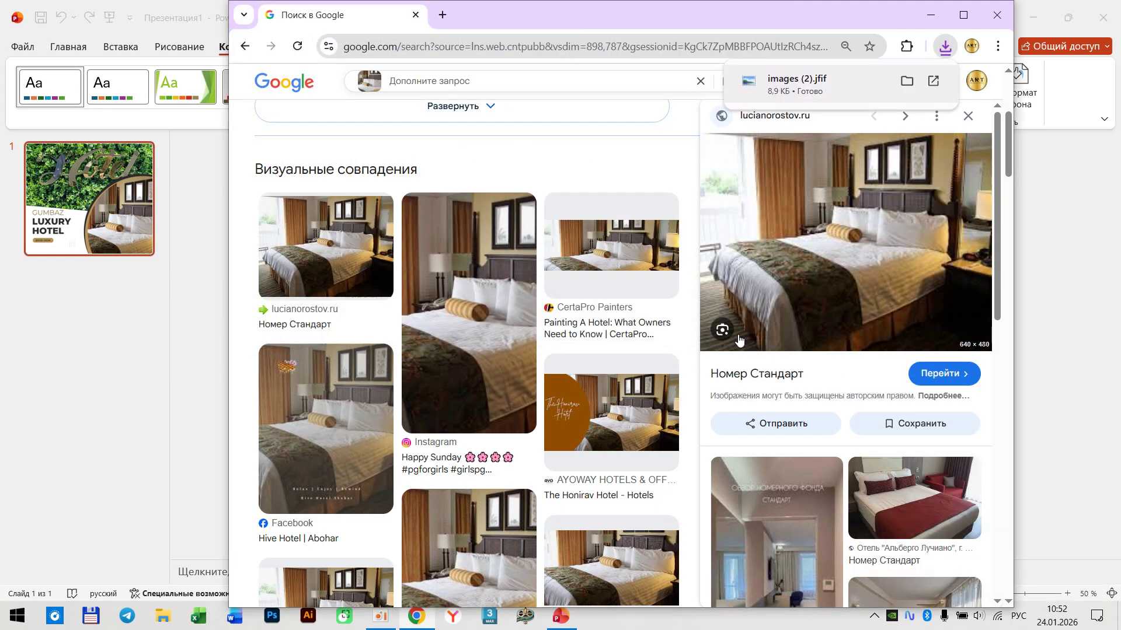
Switch to PowerPoint and insert the saved foliage image from the desktop onto the hotel advert slide
{"action": "left_click", "coordinate": [931, 15]}
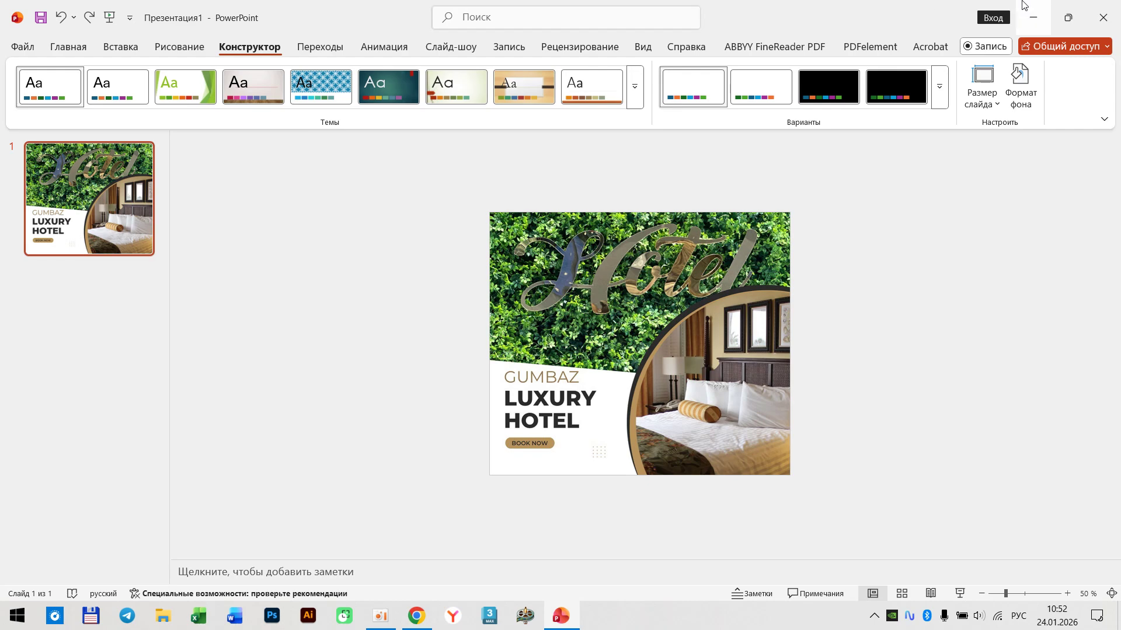
{"action": "left_click", "coordinate": [1028, 17]}
{"action": "left_click_drag", "start_coordinate": [248, 315], "coordinate": [535, 471]}
{"action": "left_click_drag", "start_coordinate": [558, 306], "coordinate": [560, 308]}
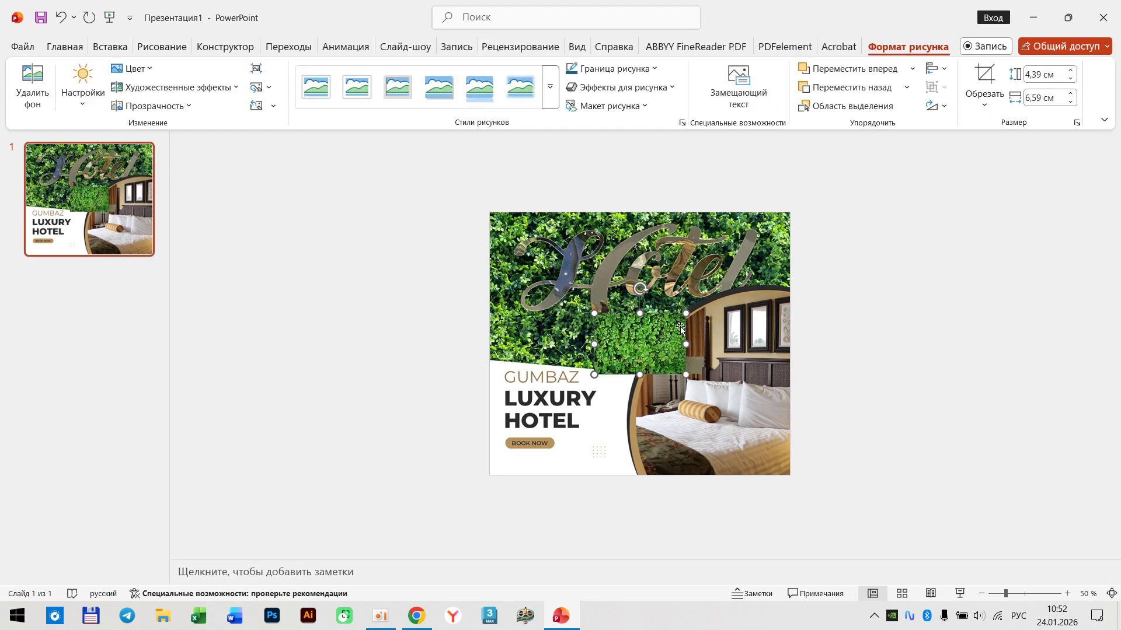